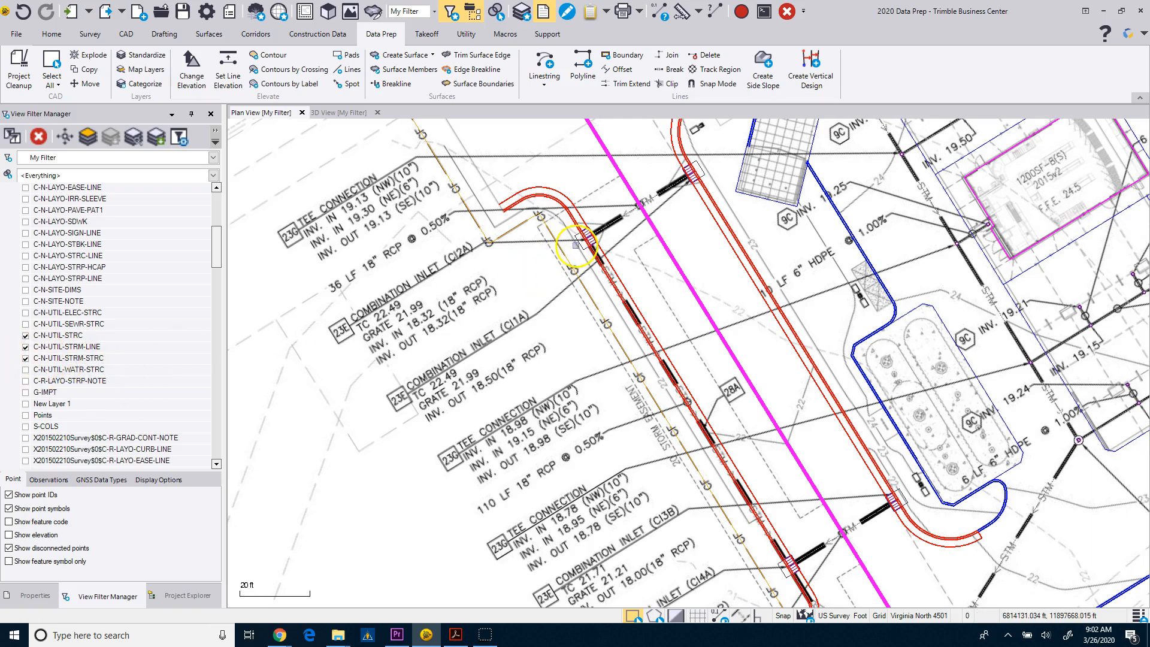
- Examine the combination inlet and storm line beside the western curb on the plan view
scroll(575, 246, up, 5)
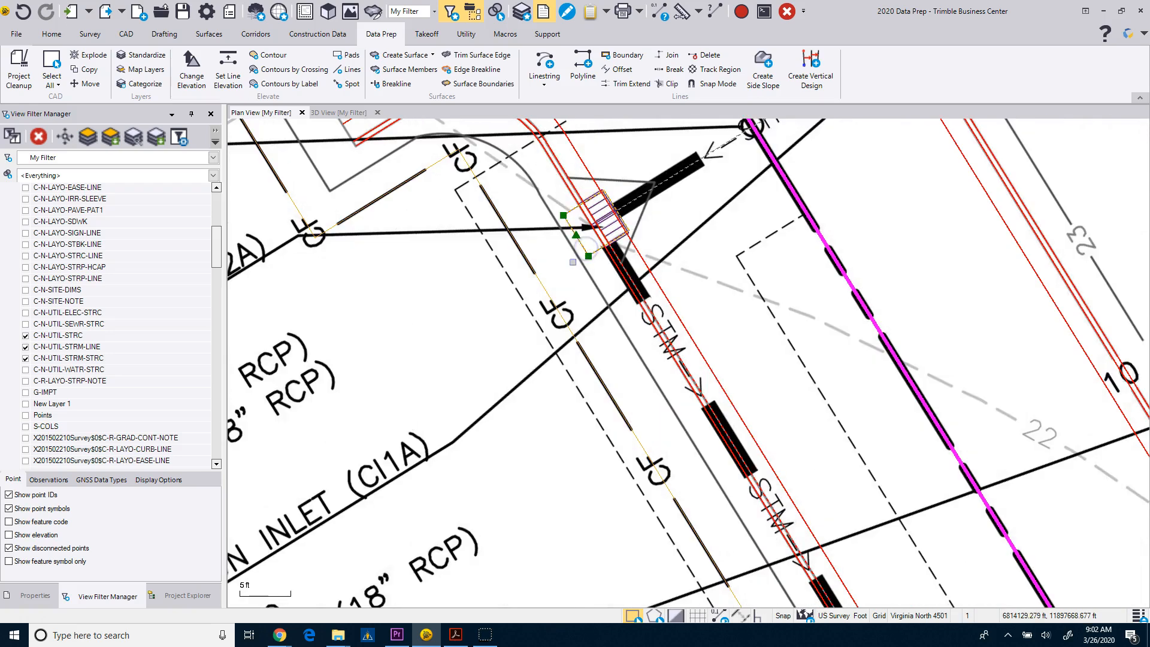
scroll(574, 261, down, 2)
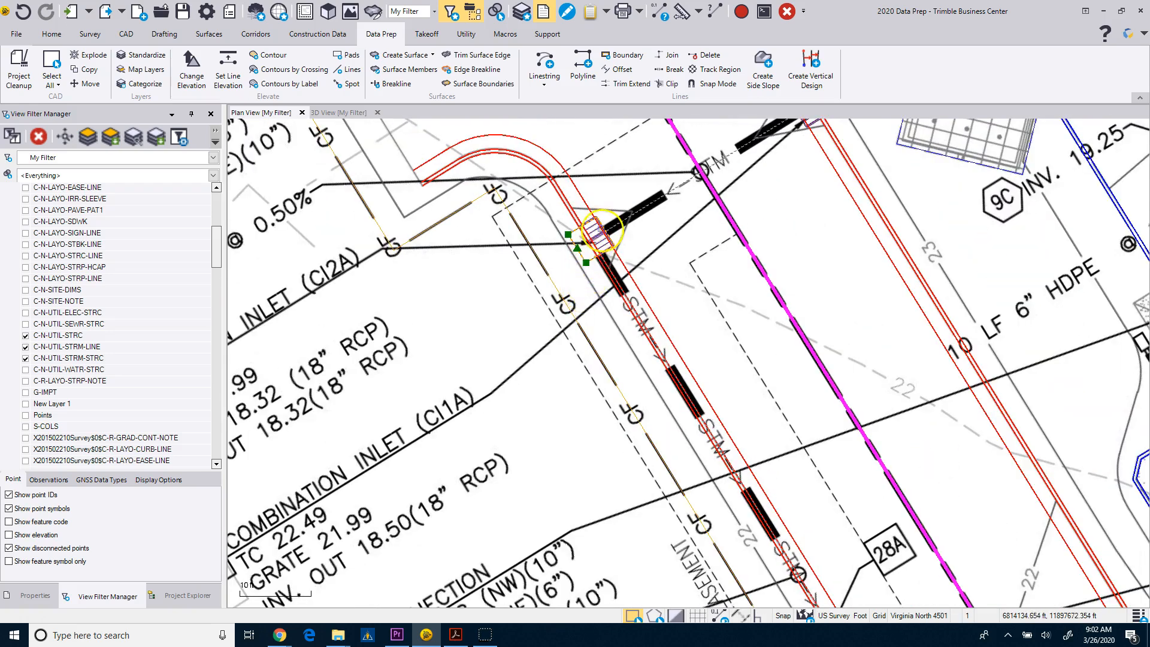
click(563, 283)
scroll(563, 283, down, 1)
middle_drag(619, 283, 534, 332)
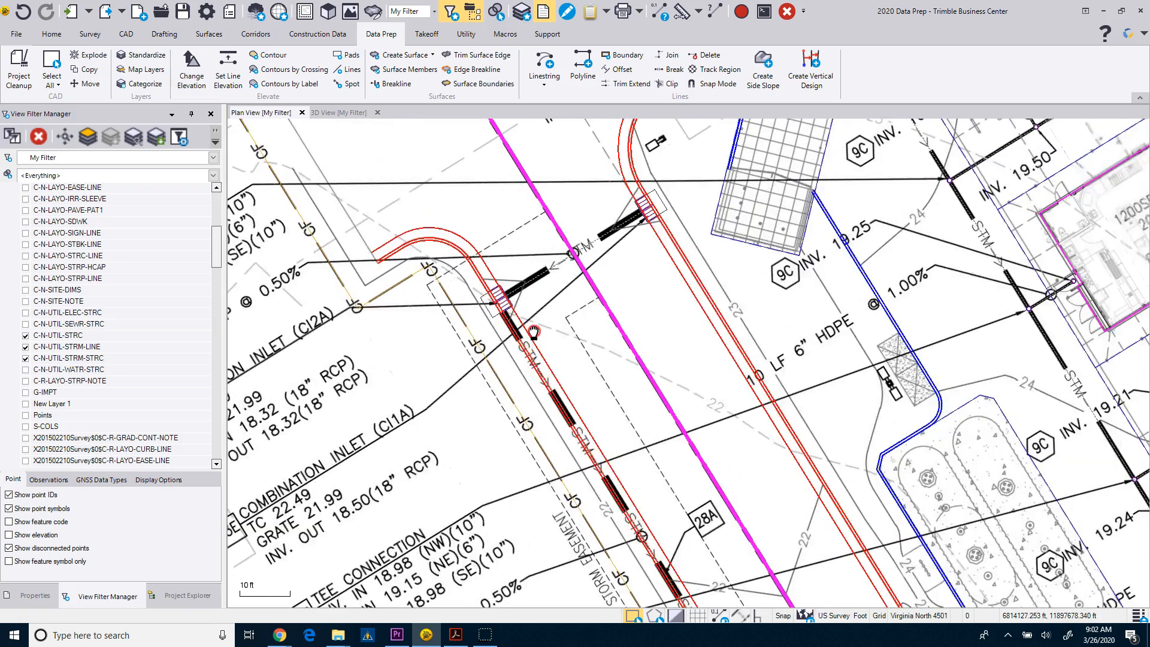
scroll(520, 316, down, 2)
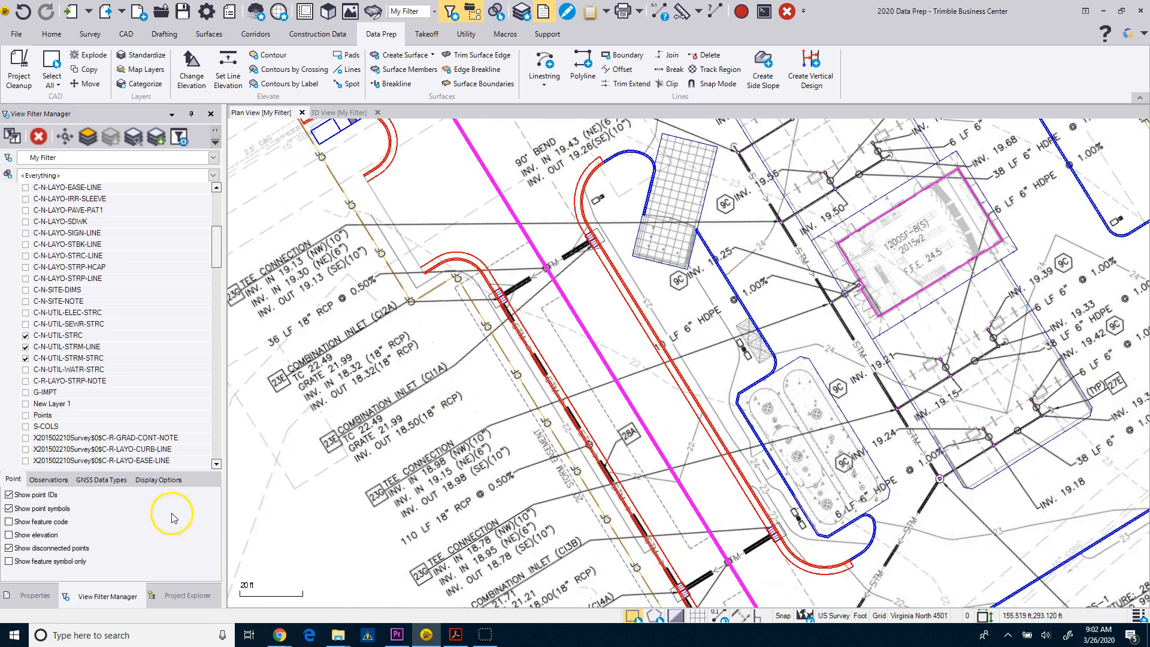
- Try to open the properties of the page 007 georeferenced image from the view filter's image list
drag(216, 246, 224, 471)
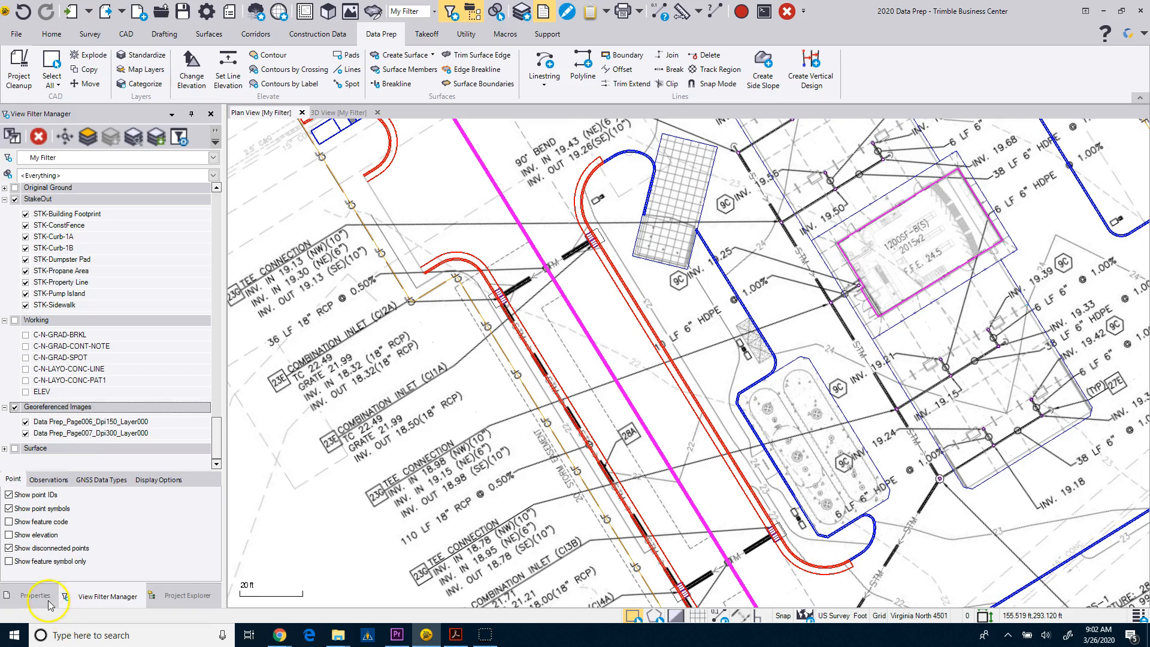
click(93, 434)
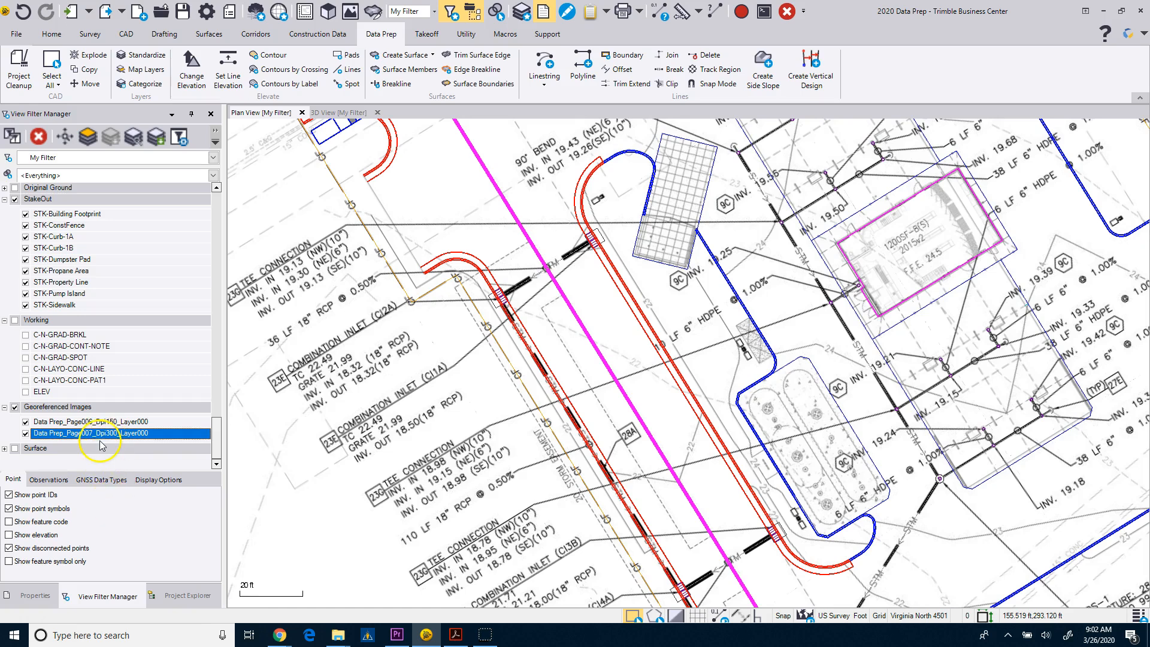
click(30, 596)
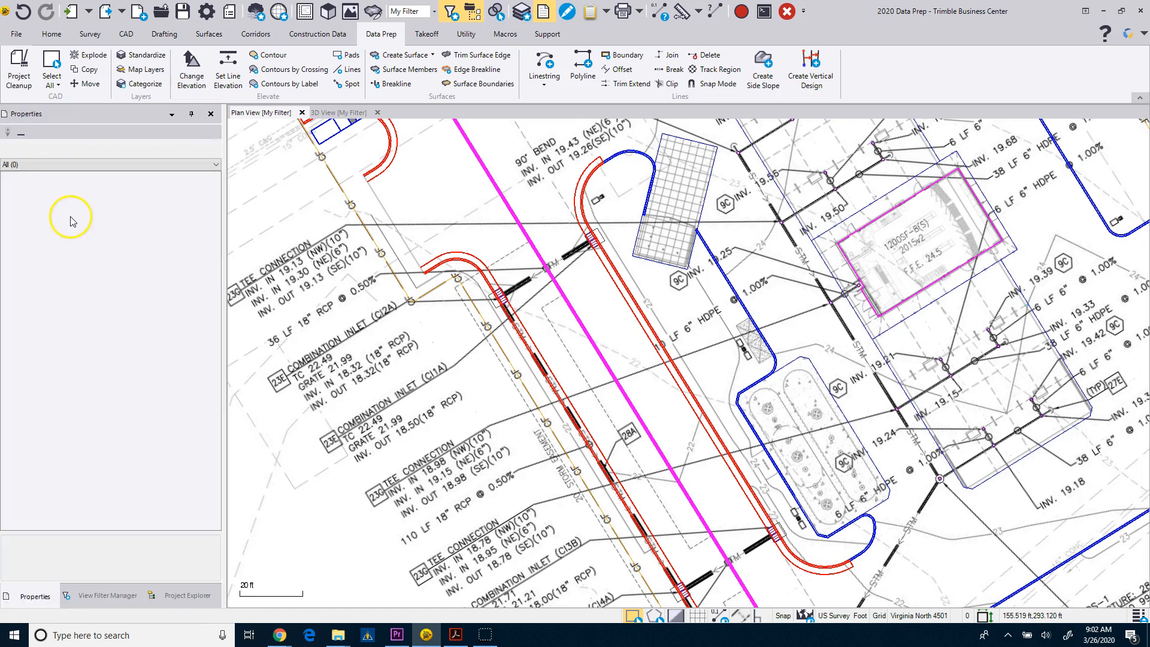
- Rename the imported Data Prep.pdf image of page 007 as Drainage Plan
click(188, 596)
click(87, 323)
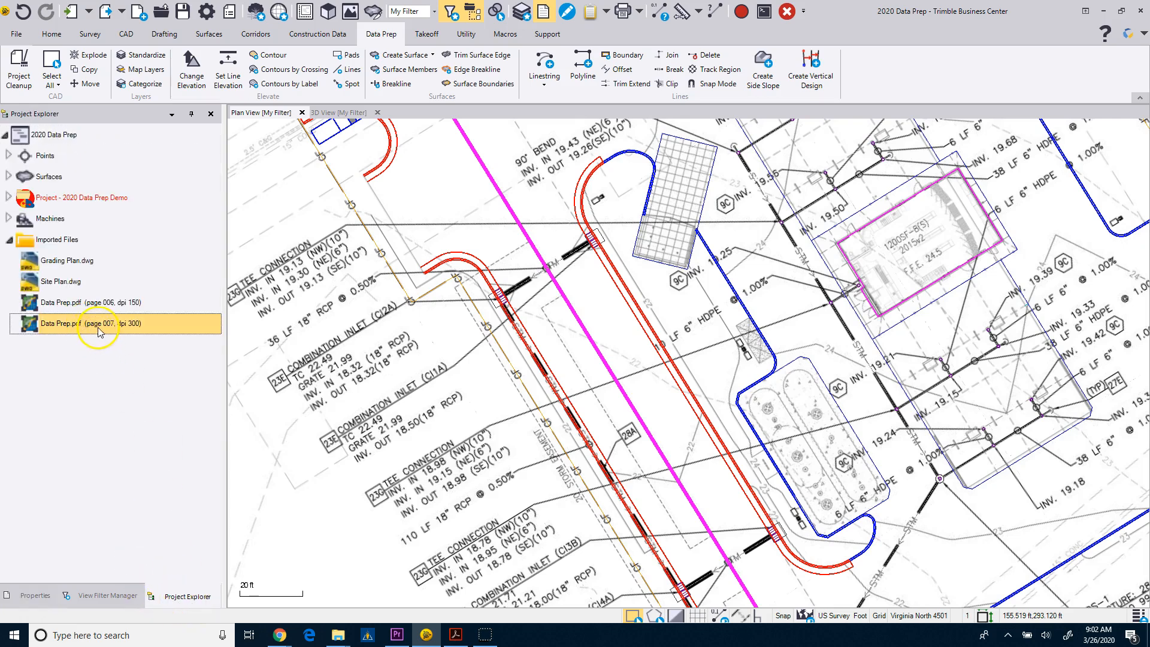
click(36, 596)
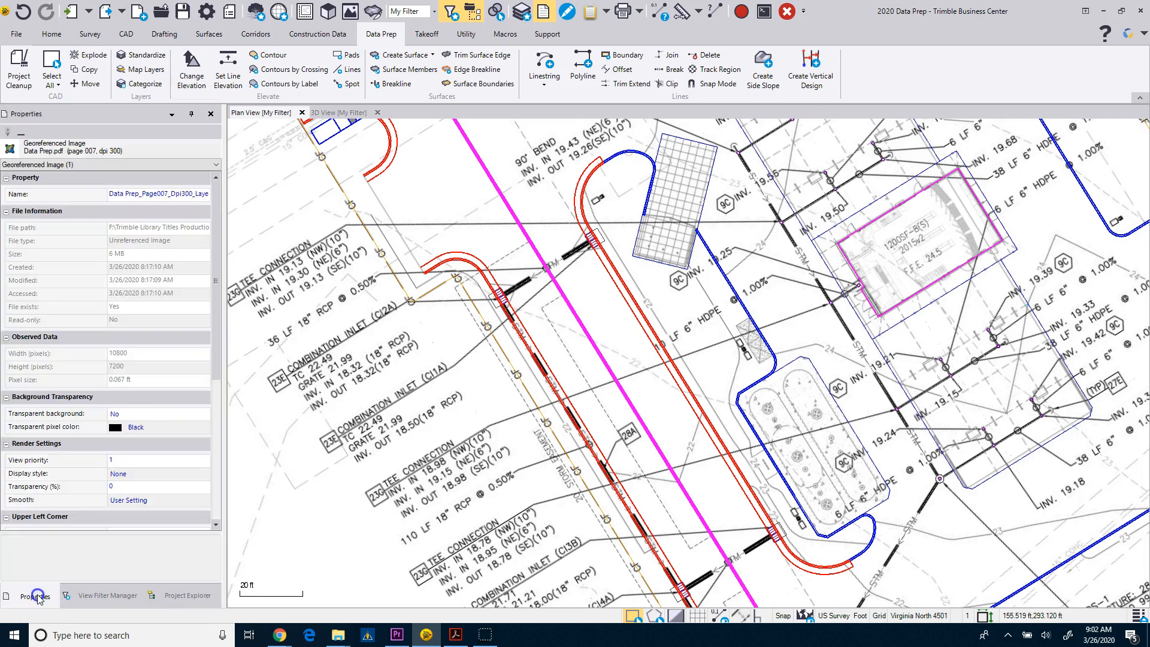
click(152, 195)
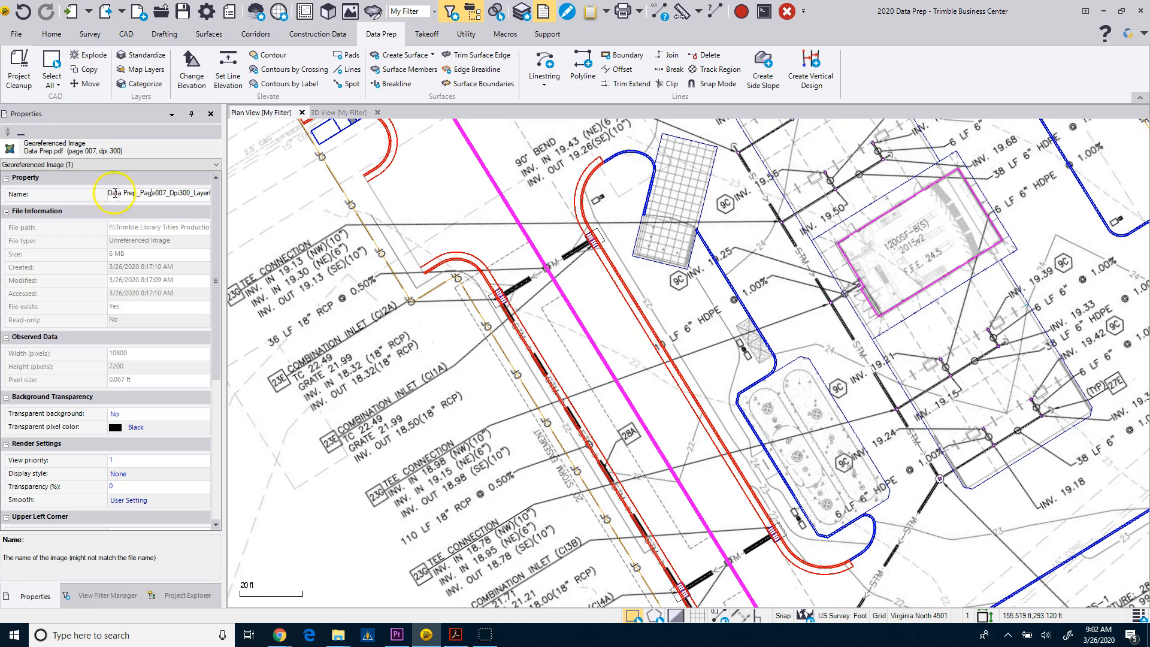
drag(114, 193, 261, 196)
text(Drainage Plan)
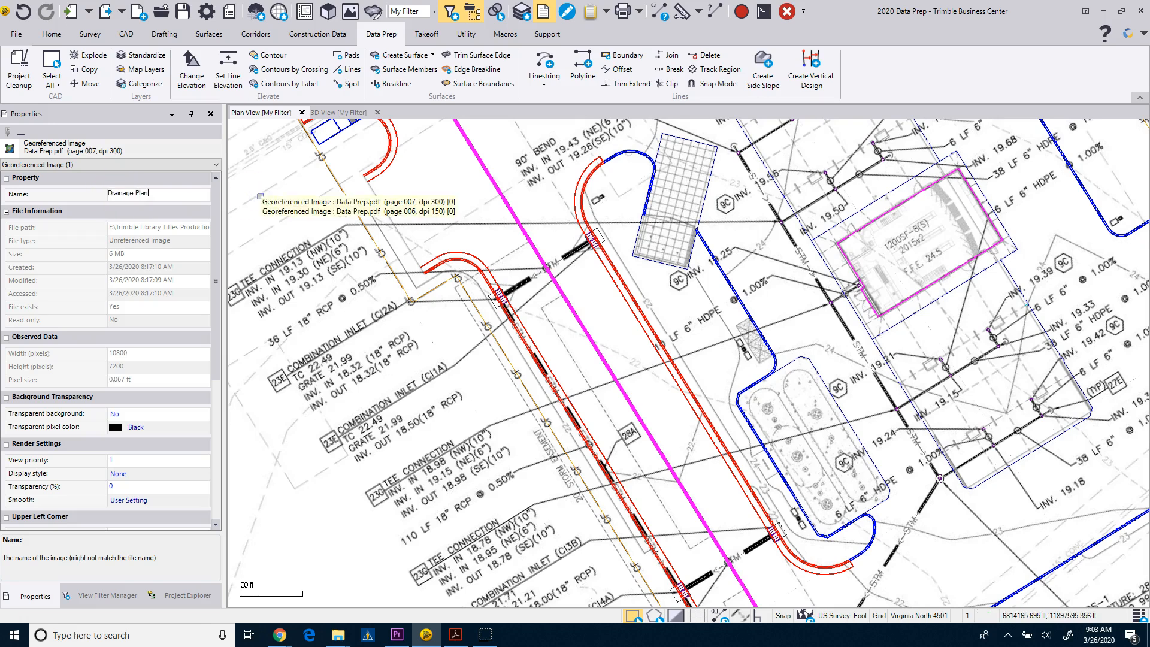
- Rename the imported Data Prep.pdf image of page 006 as Grading Plan
click(198, 593)
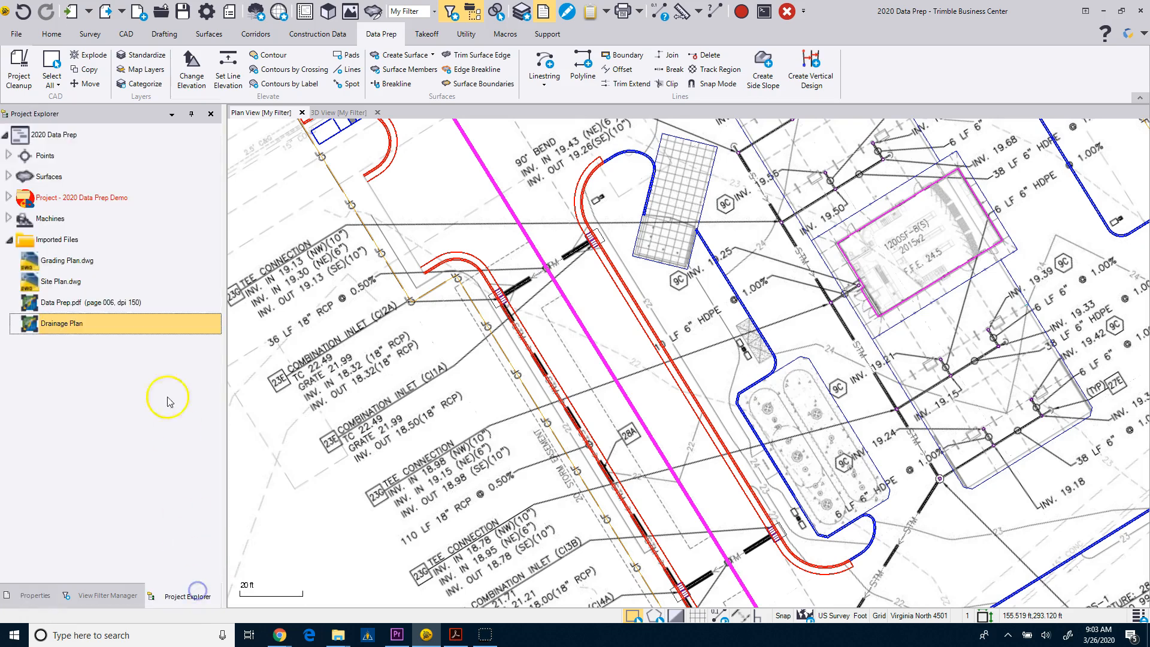
click(109, 303)
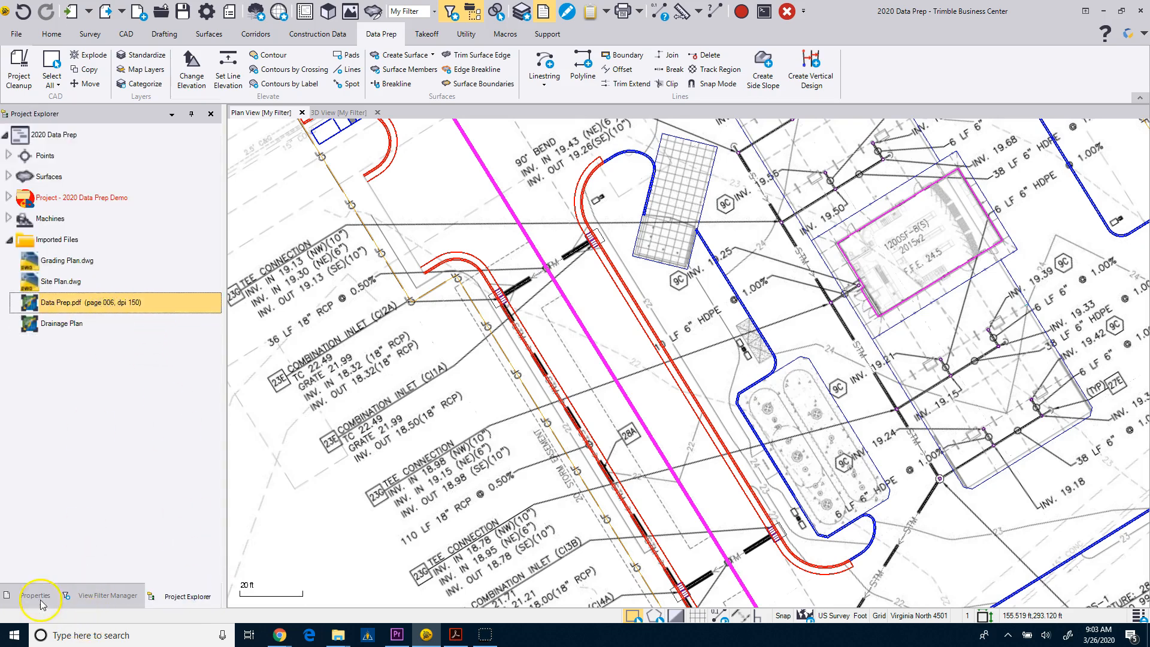
click(37, 596)
click(112, 196)
click(112, 196)
key(BackSpace)
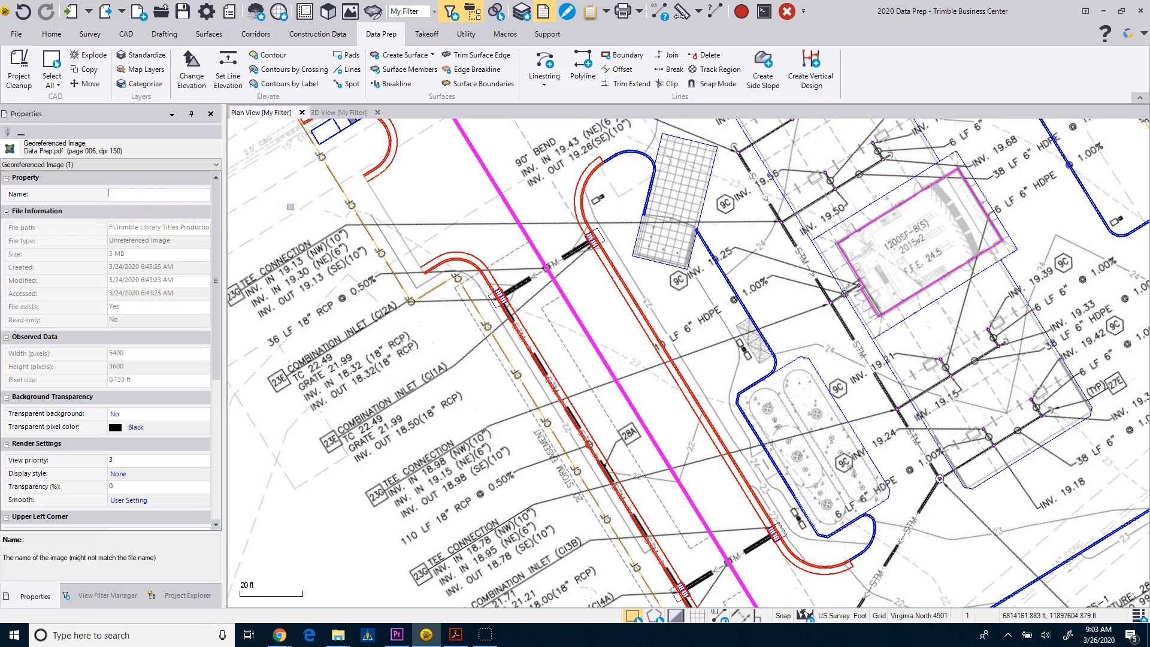
text(Grading Plan)
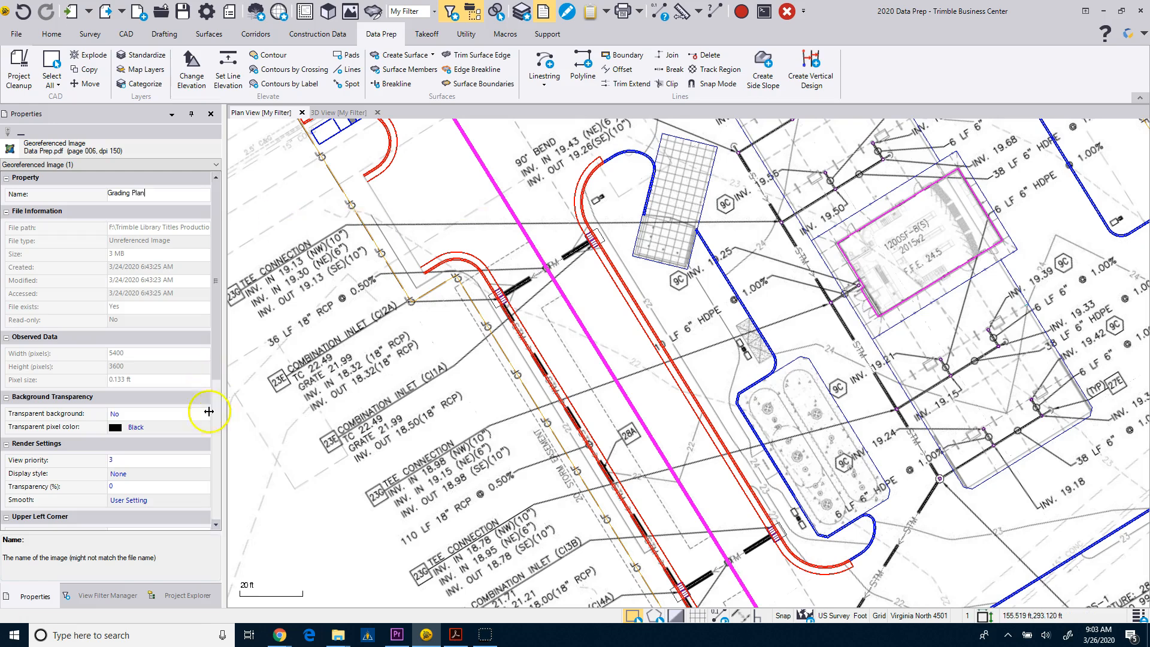
- Hide all georeferenced images, both Drainage Plan and Grading Plan, in the current view filter
click(108, 596)
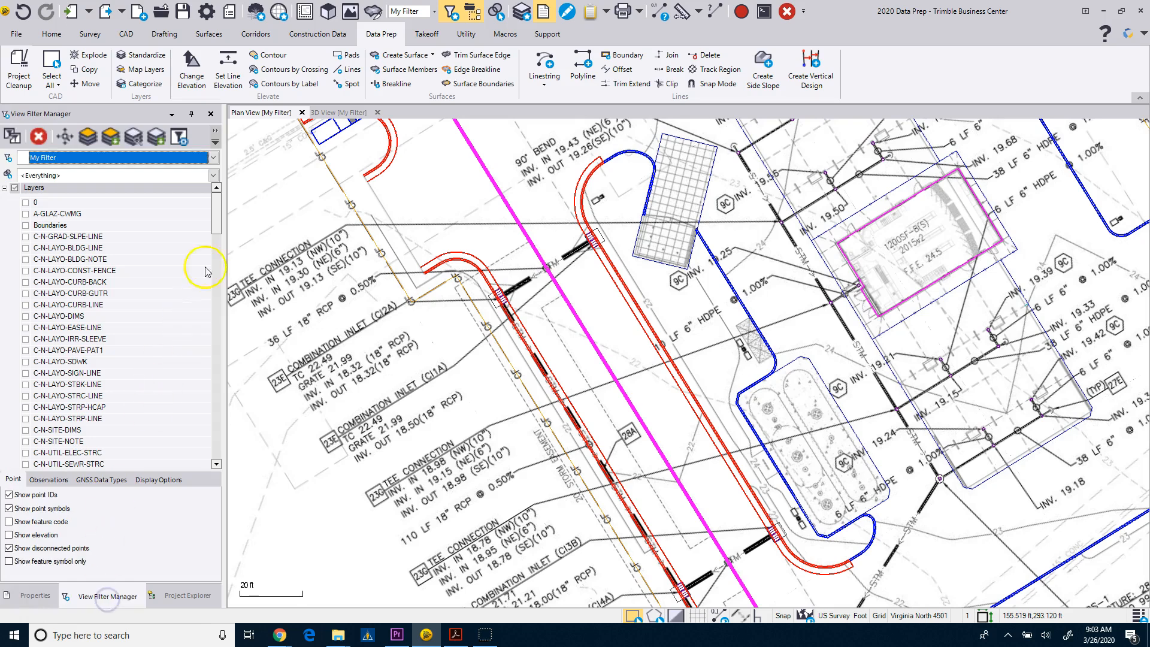
drag(216, 262, 216, 464)
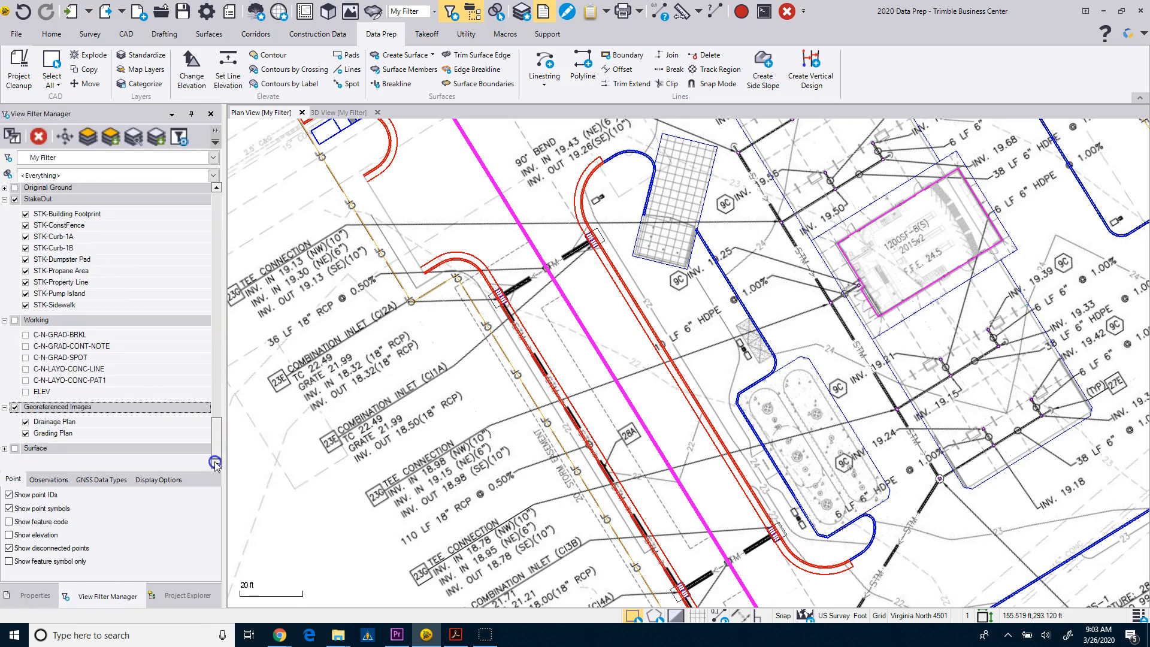
click(14, 407)
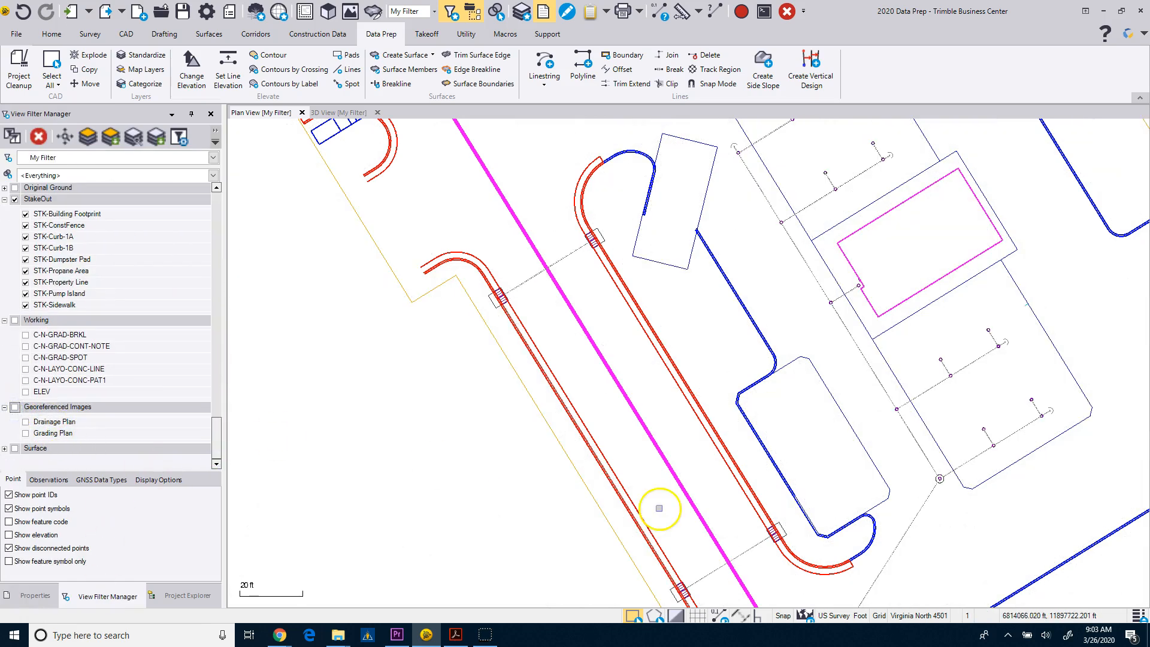
- Select the outer structure outlines of the two facing inlets at the northern end of the red curb lines
scroll(591, 262, up, 2)
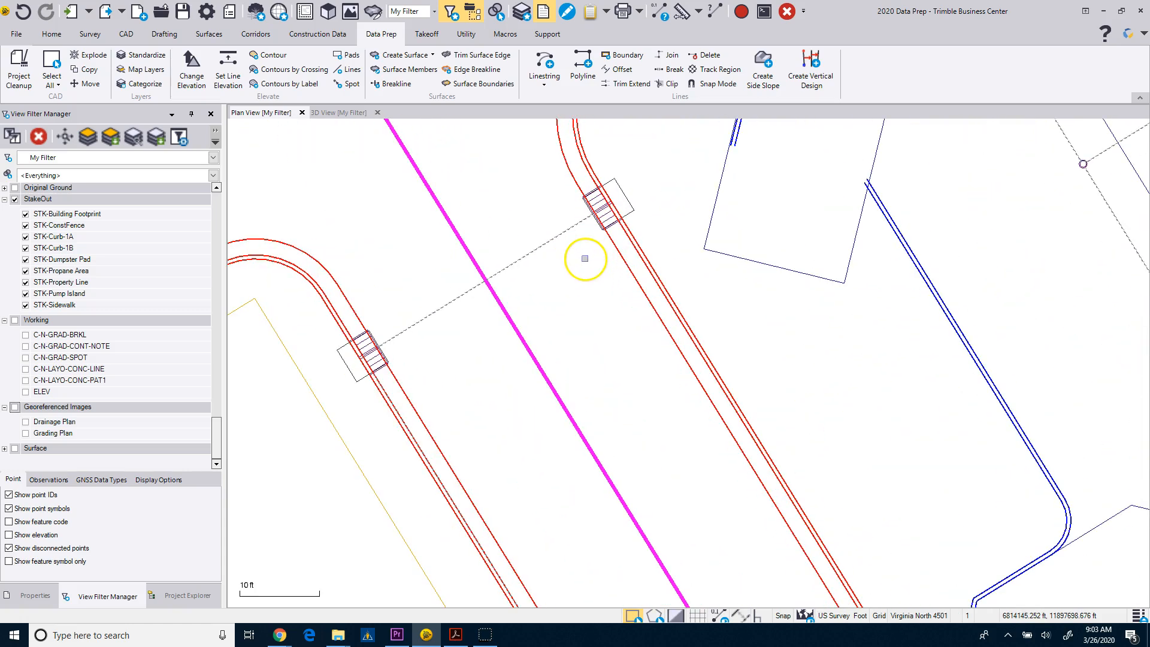
scroll(363, 354, up, 4)
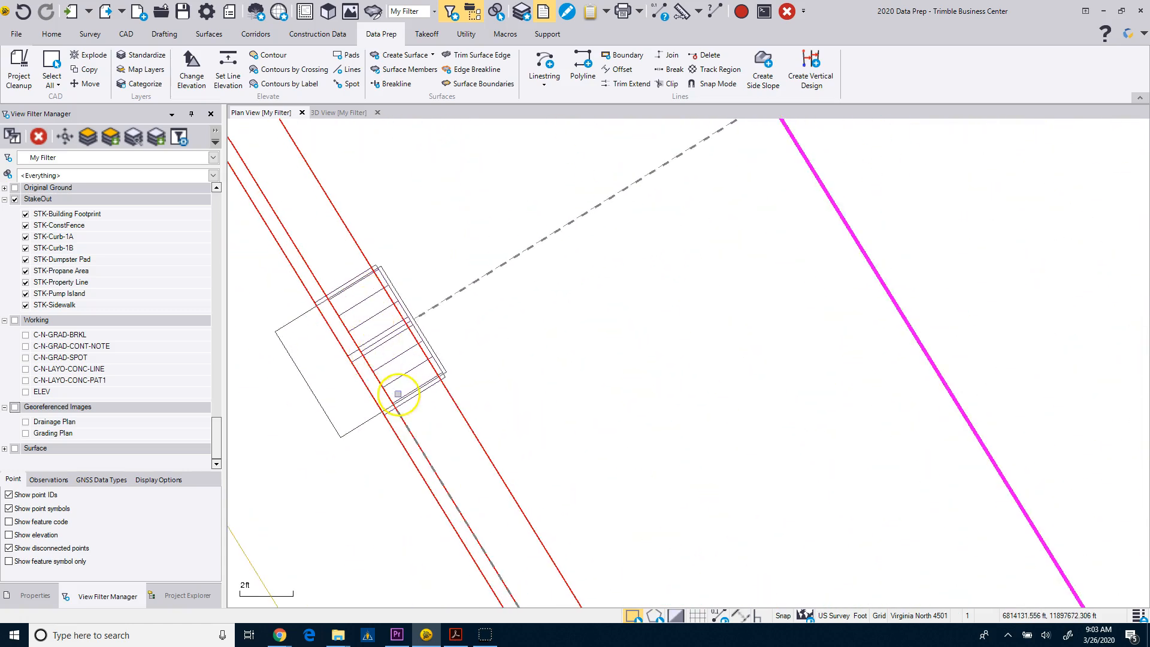
click(416, 397)
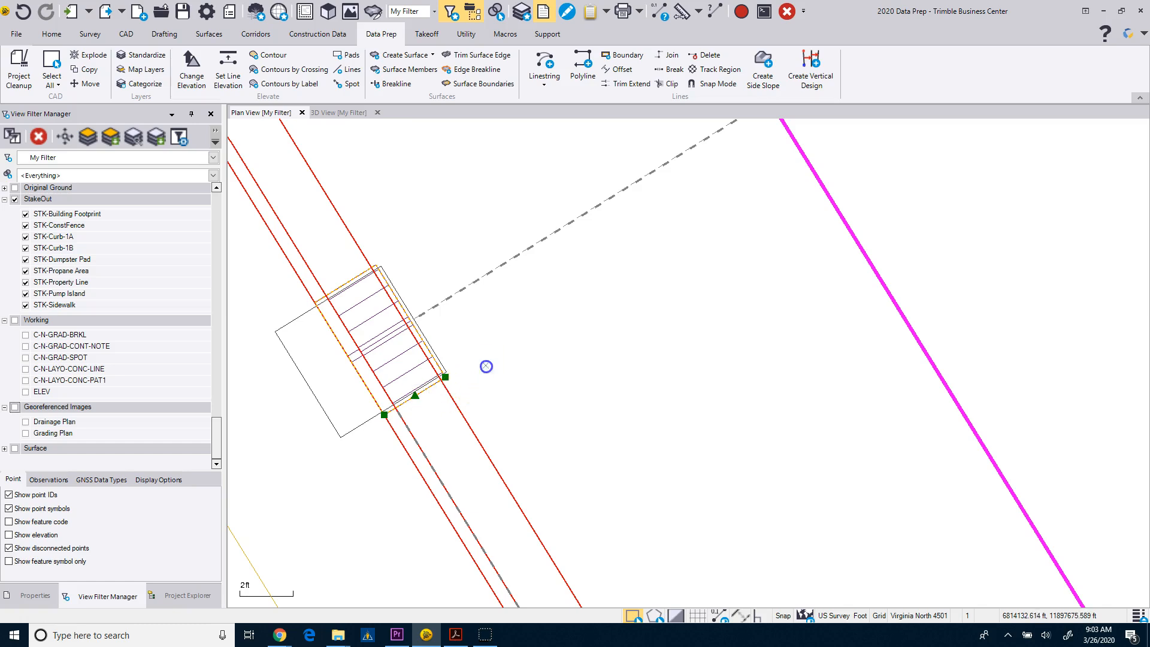
click(321, 410)
scroll(441, 437, down, 3)
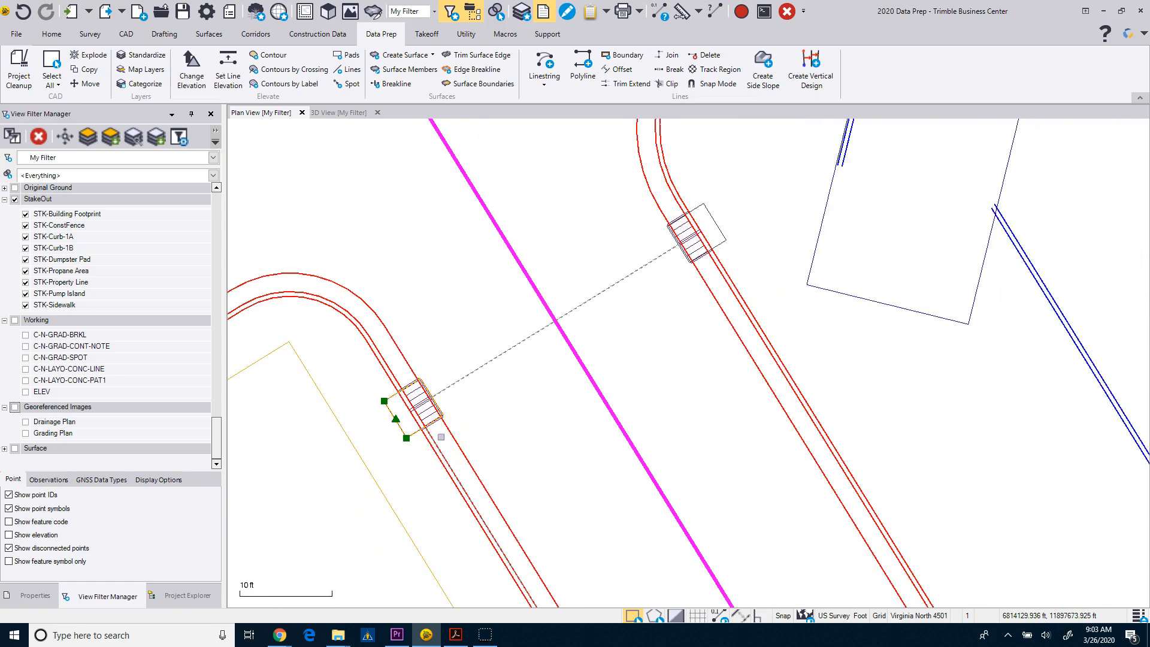
scroll(442, 438, down, 1)
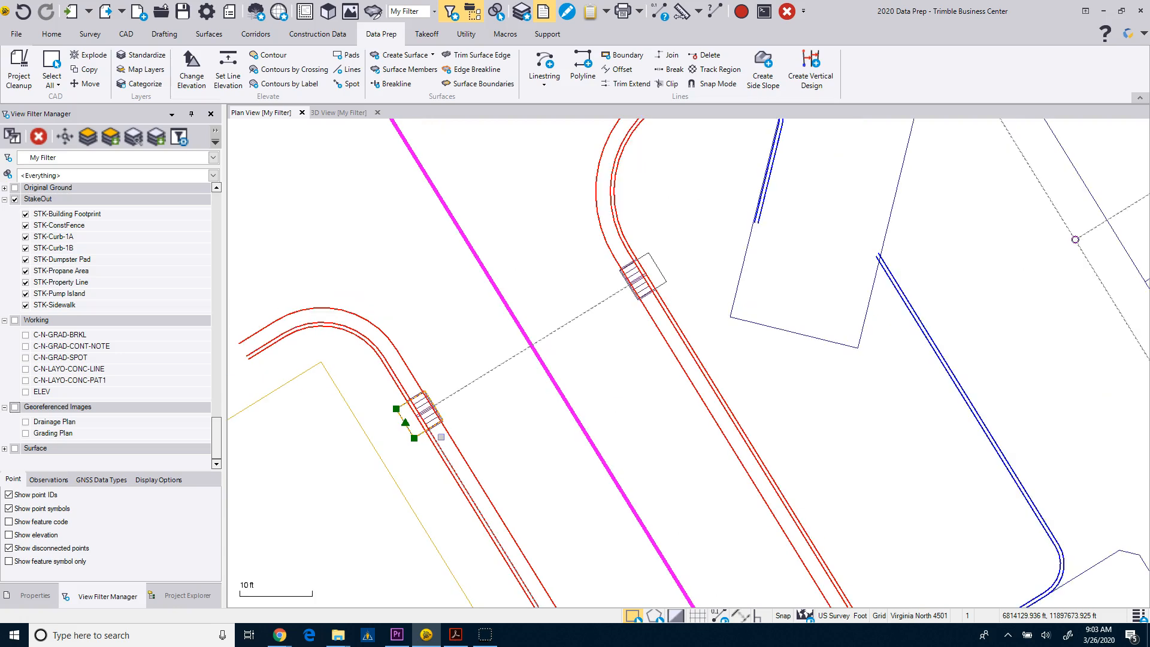
ctrl+click(659, 271)
- Add the outer outlines of the two facing inlets at the southern end of these curbs to the selection
scroll(624, 377, down, 3)
middle_drag(608, 431, 416, 163)
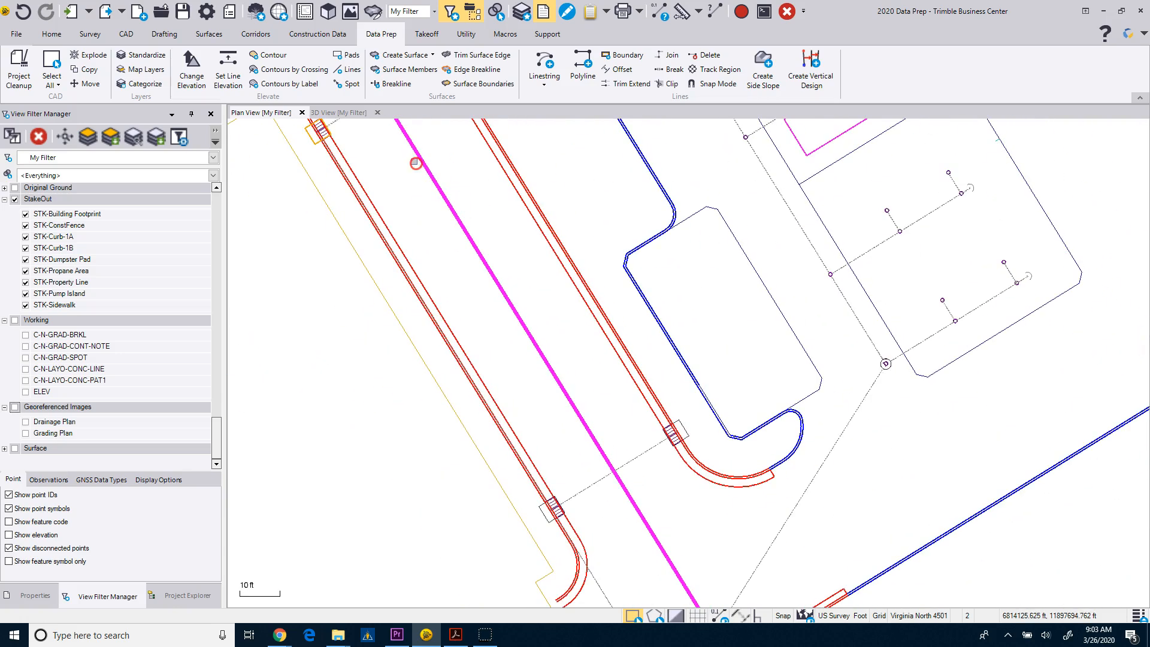
scroll(670, 456, up, 2)
ctrl+click(679, 430)
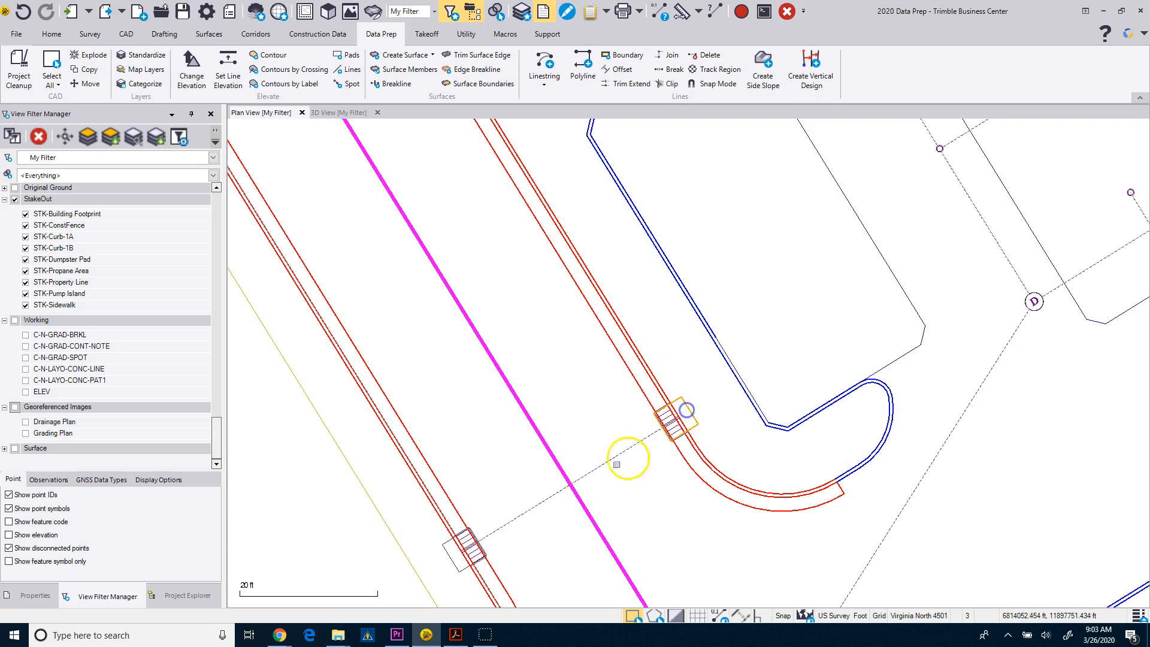
ctrl+click(450, 556)
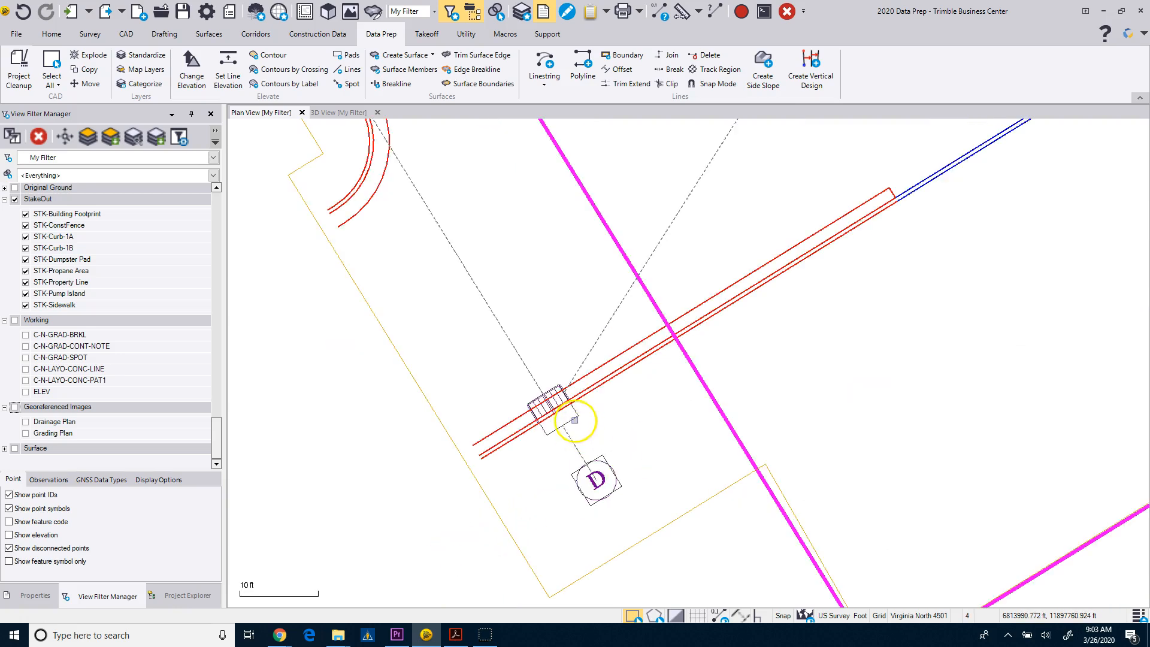
- Add the southernmost inlet's outline and the square and circle of the adjacent D manhole to the selection
ctrl+click(576, 421)
ctrl+click(621, 488)
scroll(616, 485, up, 2)
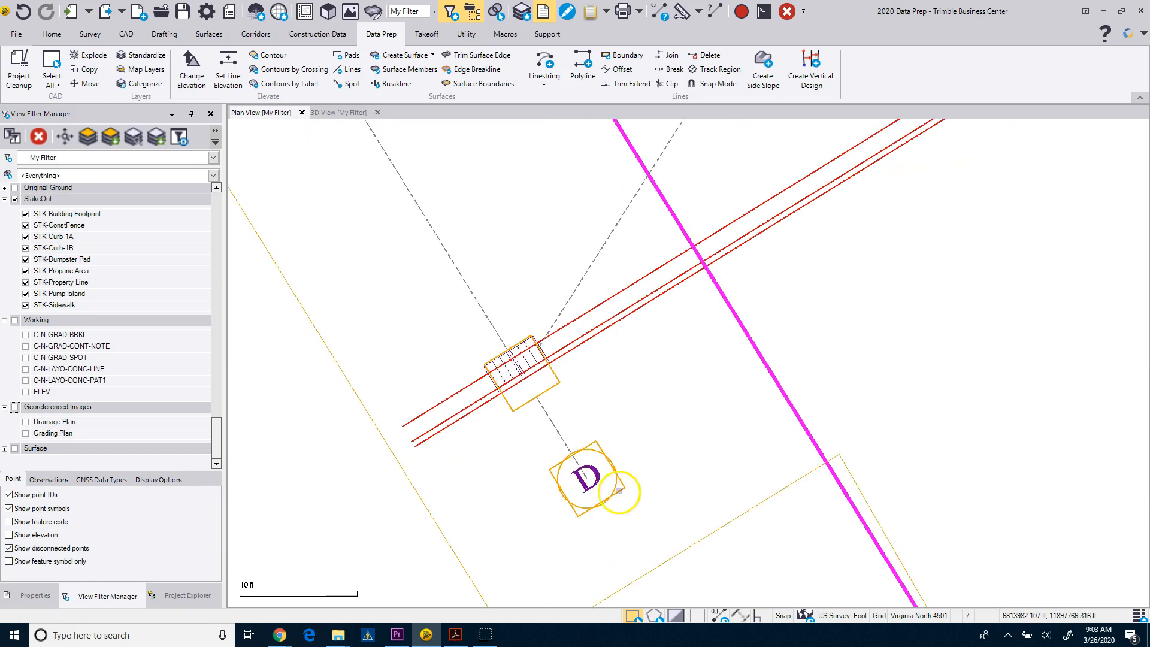
scroll(622, 489, down, 5)
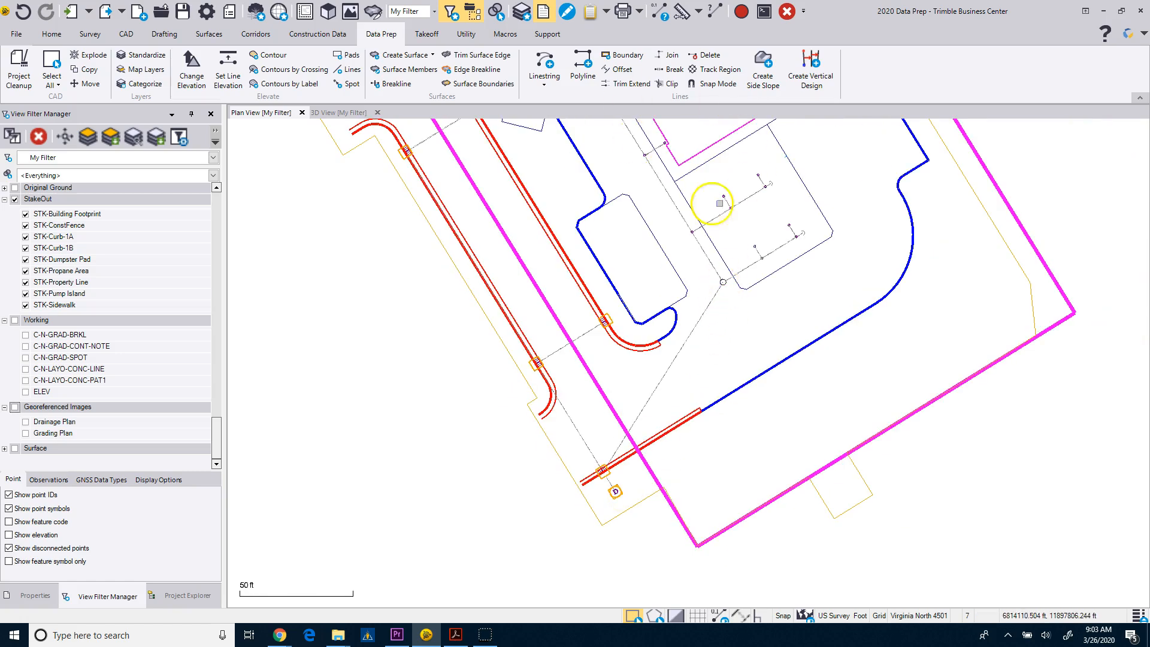
- Add the CAD circle on C-N-UTIL-STRM-STRC of the D manhole south of the building to the selection
scroll(723, 281, up, 1)
scroll(723, 282, up, 2)
click(720, 276)
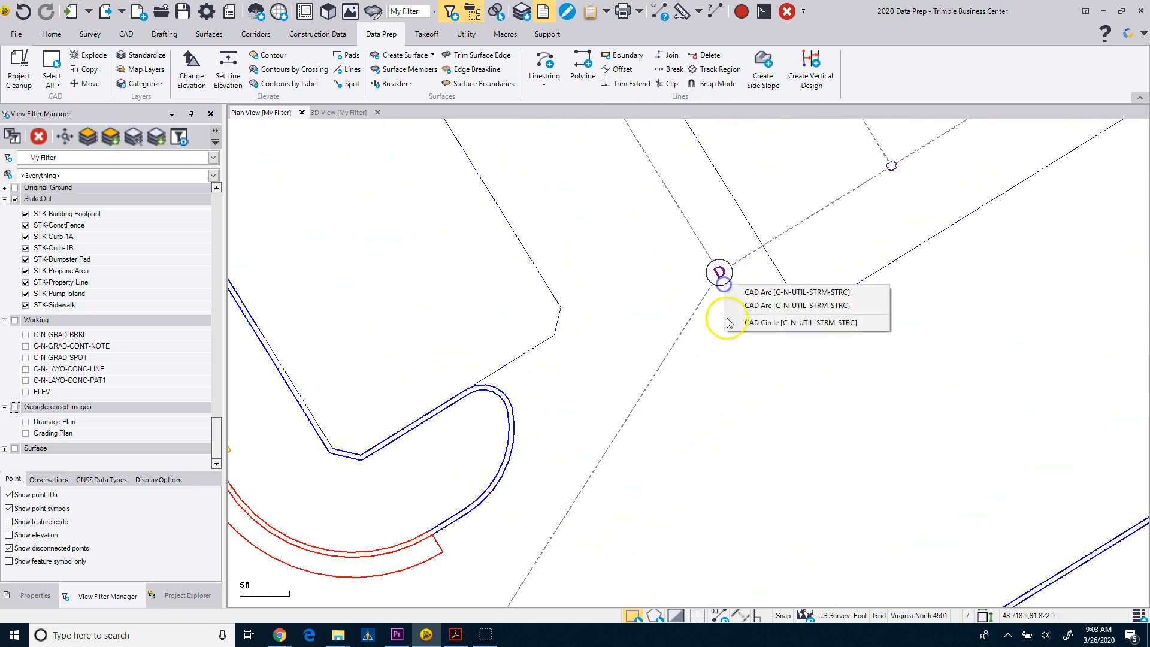
click(772, 324)
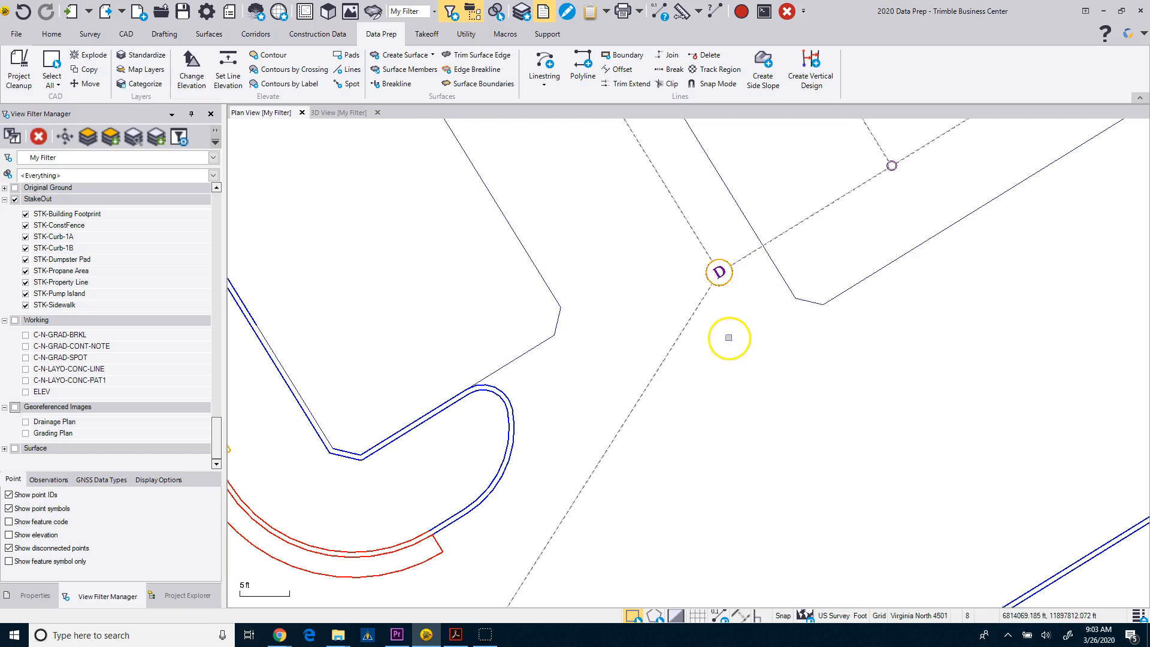
scroll(726, 341, down, 1)
scroll(725, 341, down, 4)
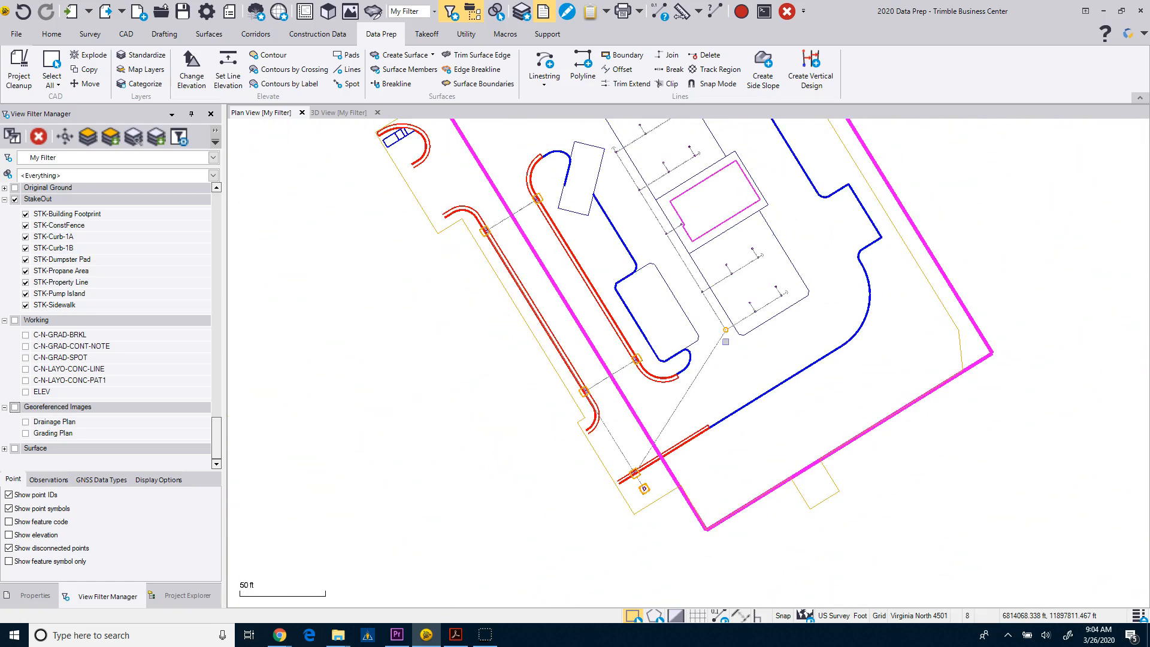
scroll(614, 314, up, 2)
middle_drag(614, 314, 565, 327)
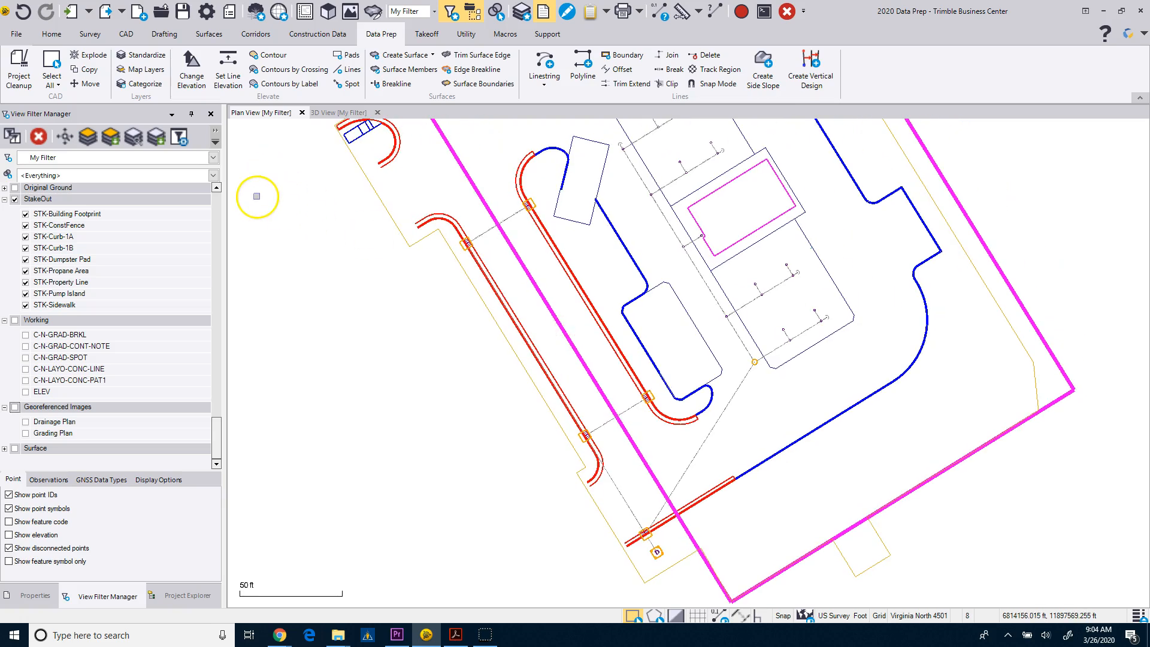
- Assign the selected structure outlines to a new layer named STK-Storm Structures with layer color 129, 182, 196
click(33, 597)
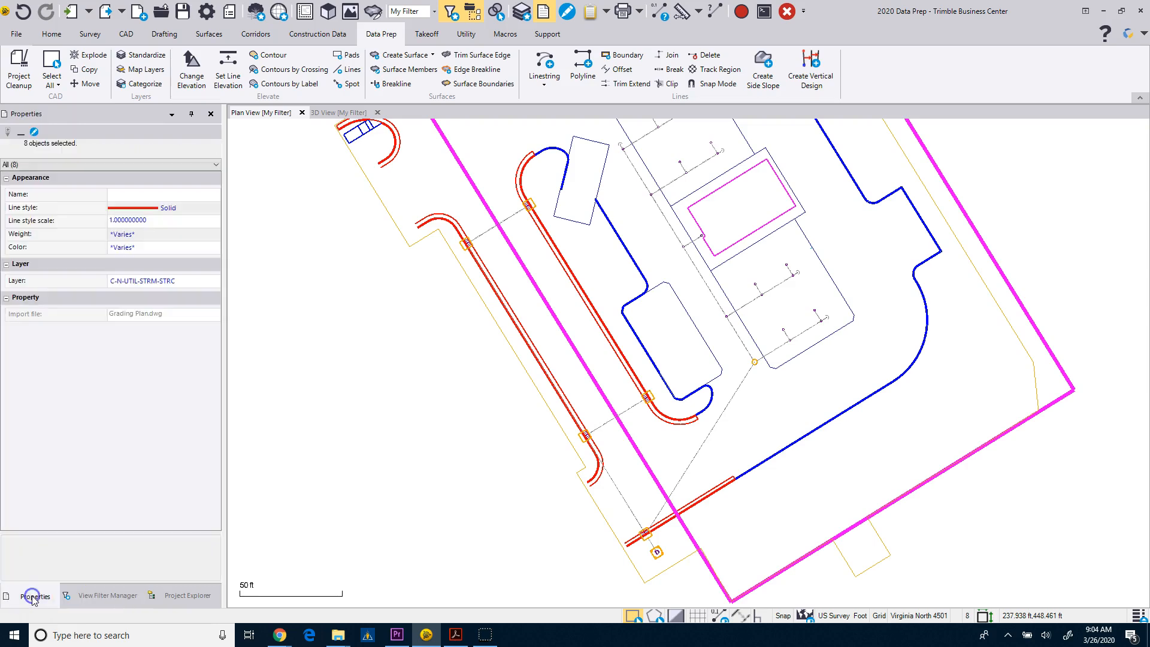
click(209, 283)
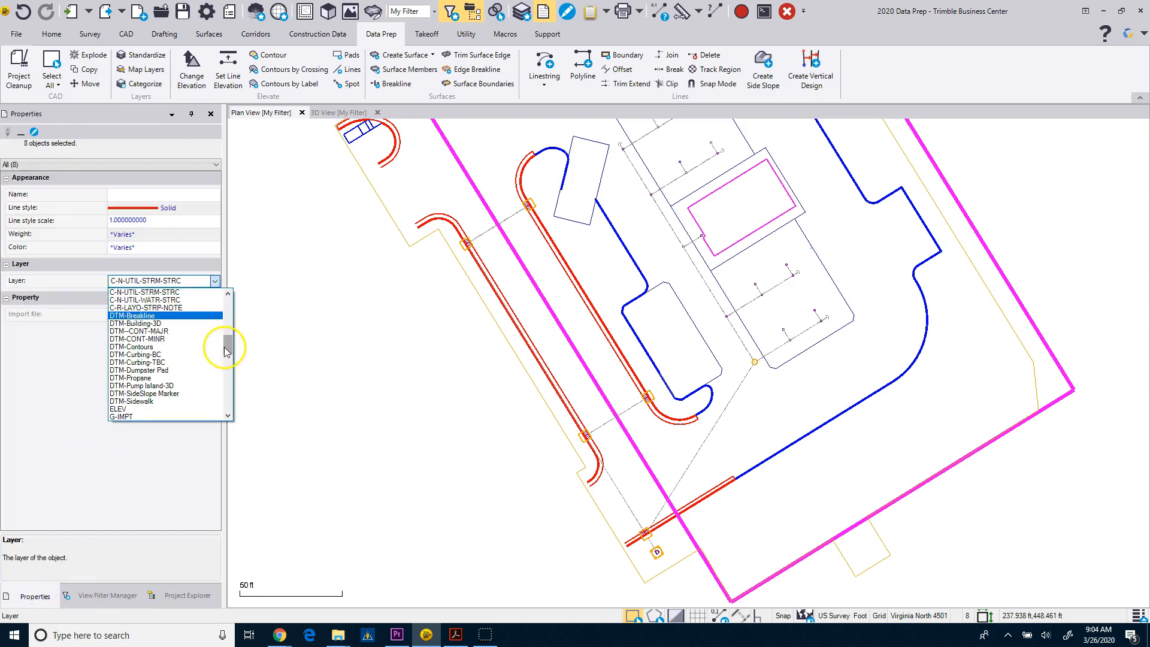
drag(227, 349, 217, 403)
click(132, 413)
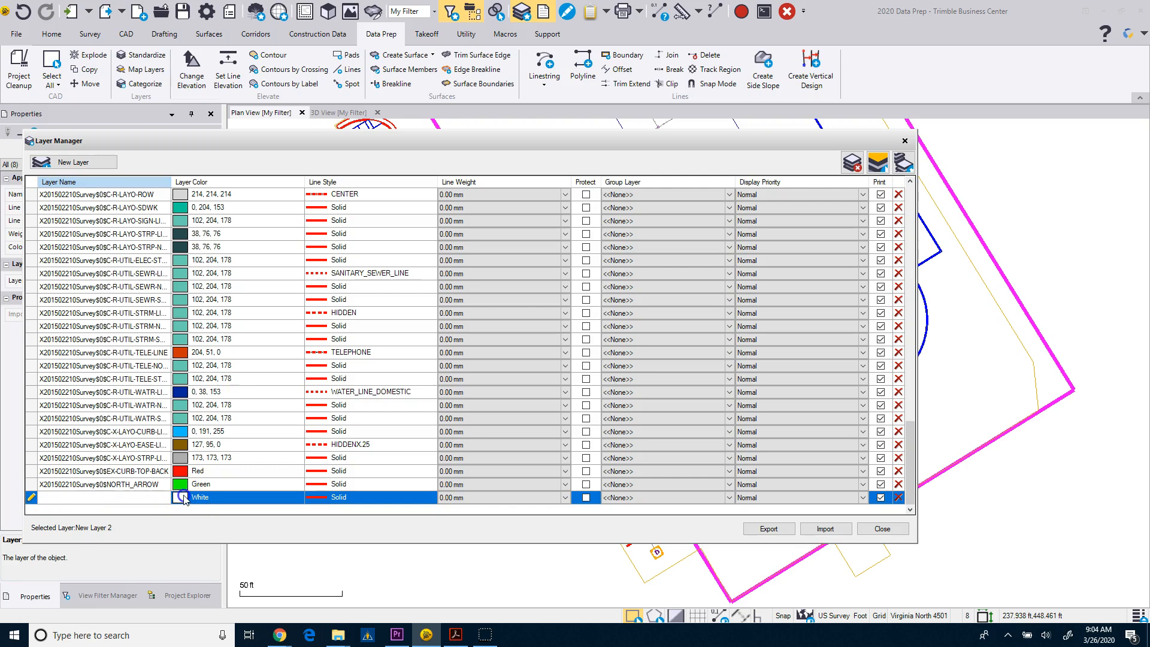
click(188, 499)
drag(301, 554, 304, 525)
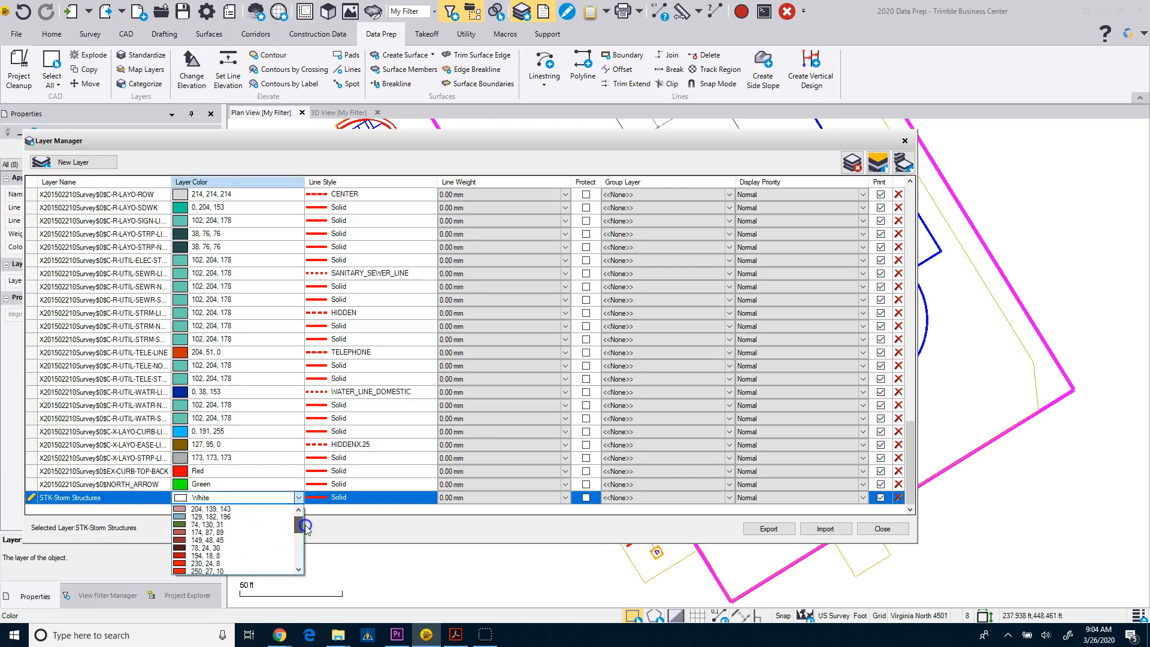
click(184, 526)
click(192, 516)
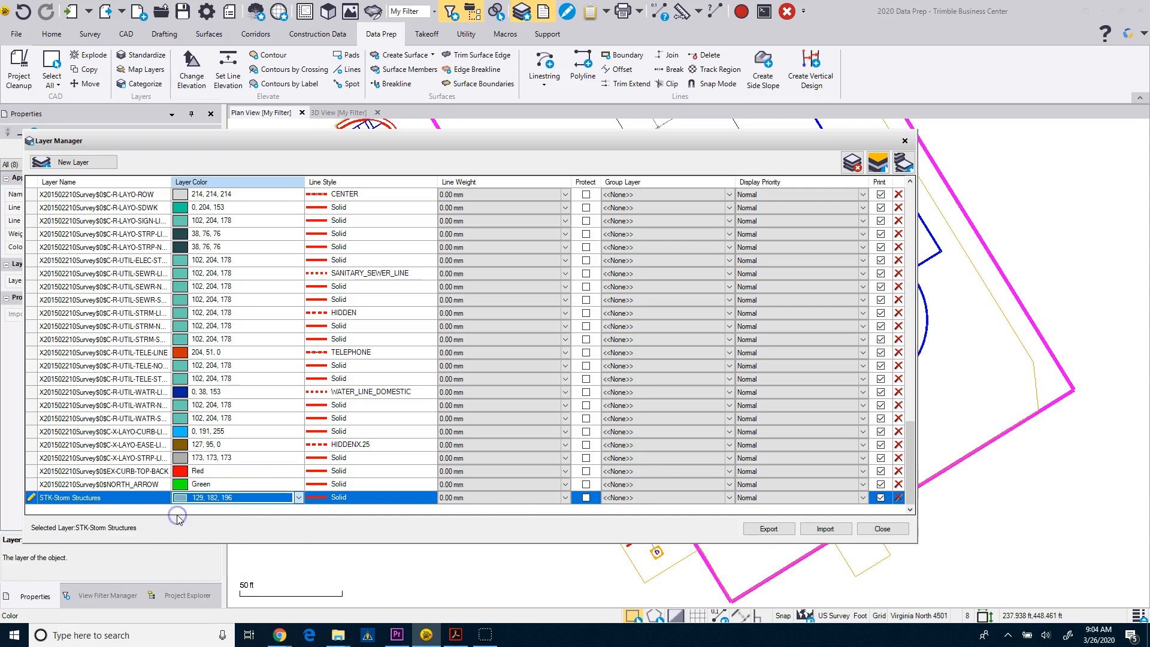
- Set the STK-Storm Structures layer's line weight to 0.25 mm and protect the layer
click(566, 498)
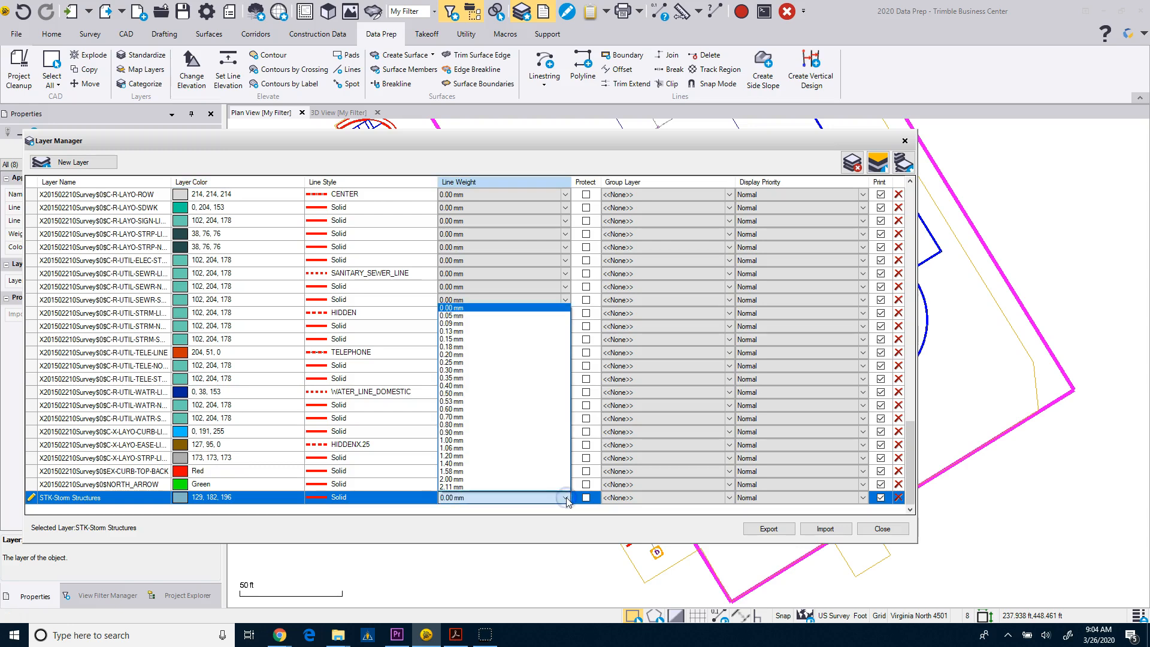
click(525, 363)
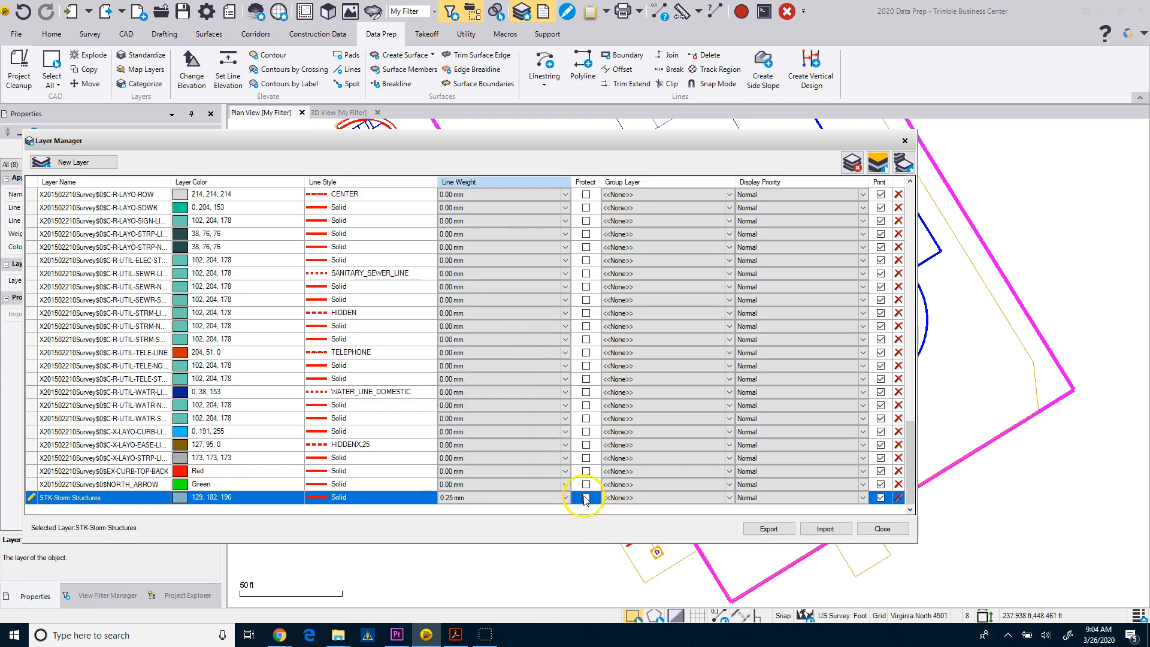
click(652, 508)
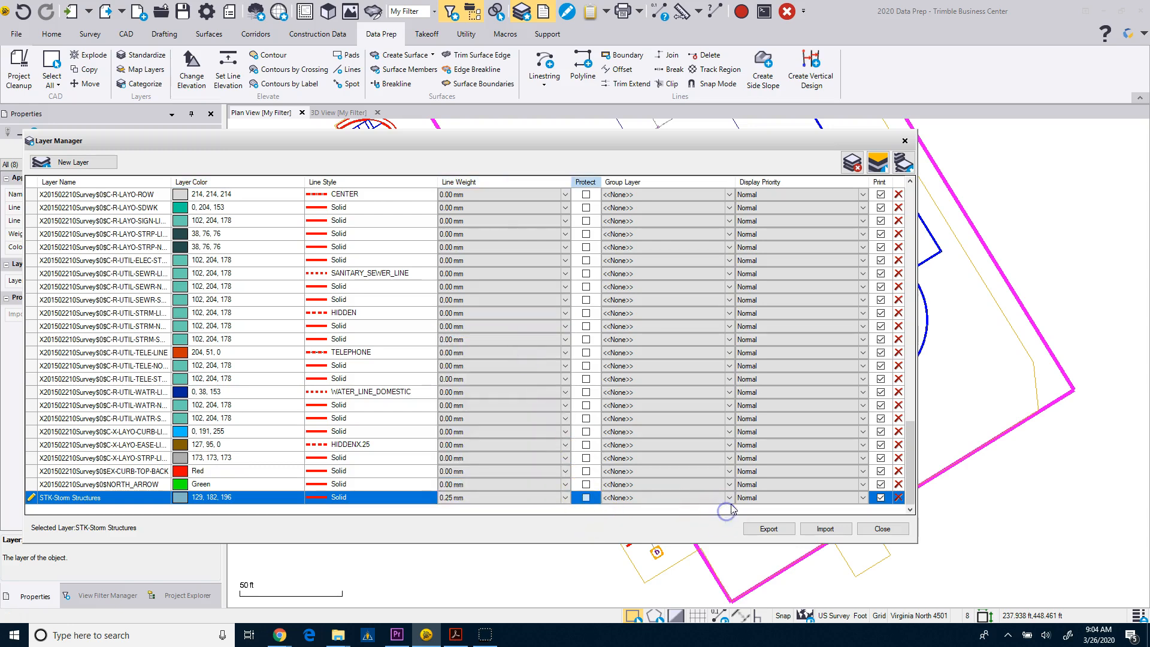
- Place the STK-Storm Structures layer in a new layer group named Utilities, then clear the selection of the outlines
click(730, 501)
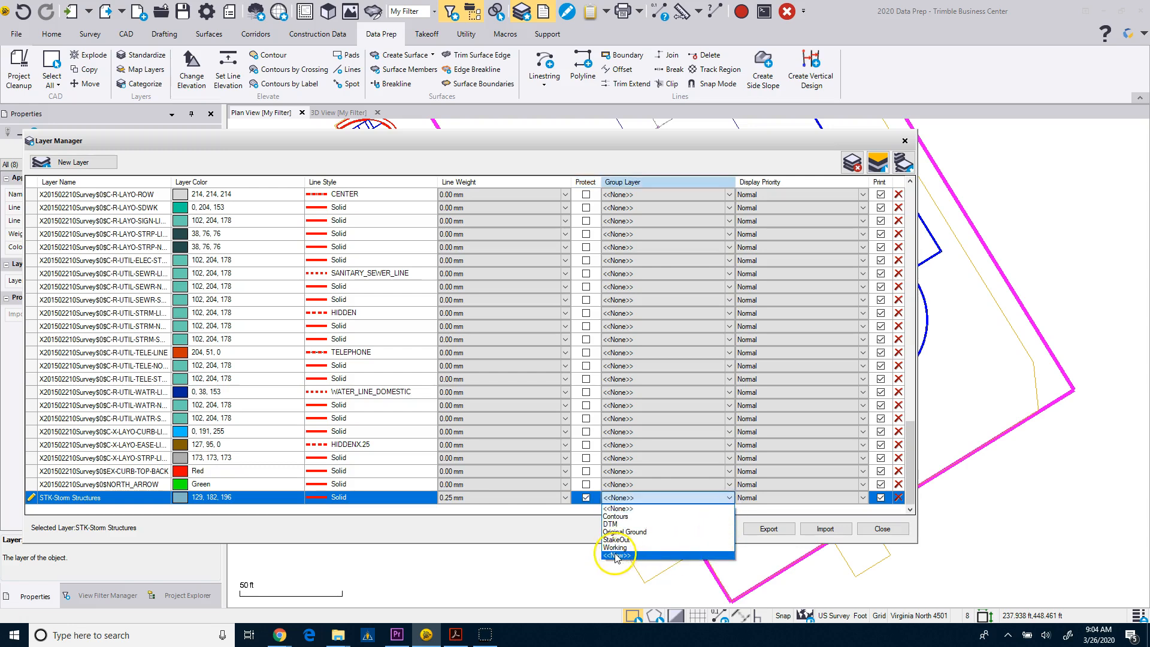
click(617, 556)
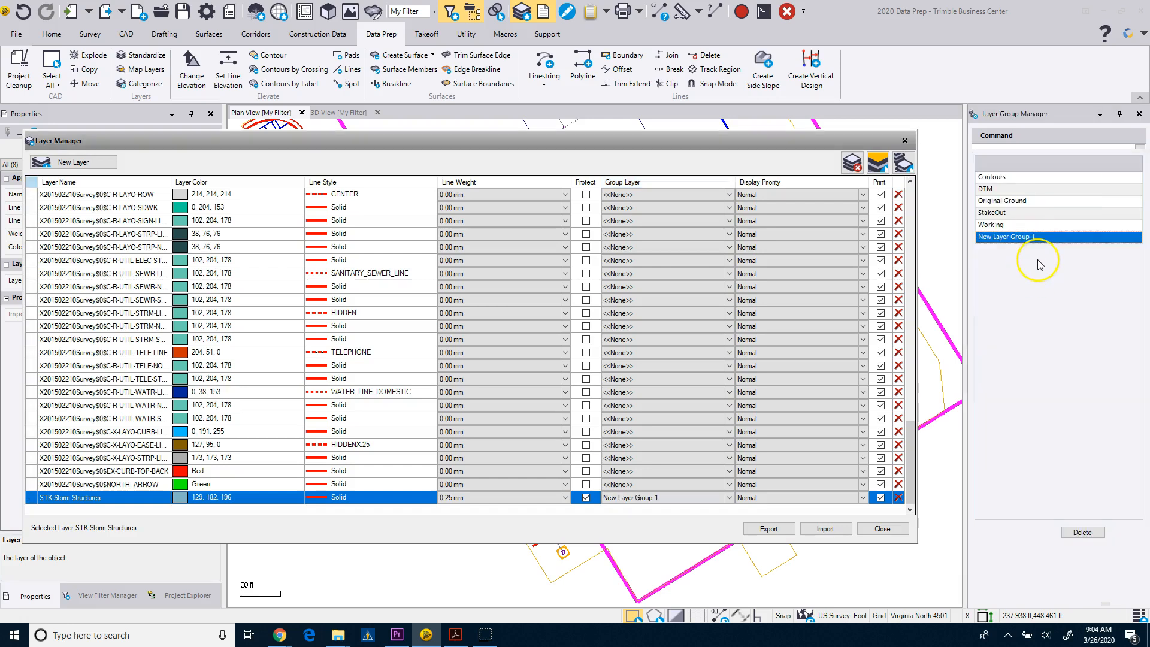
click(1048, 237)
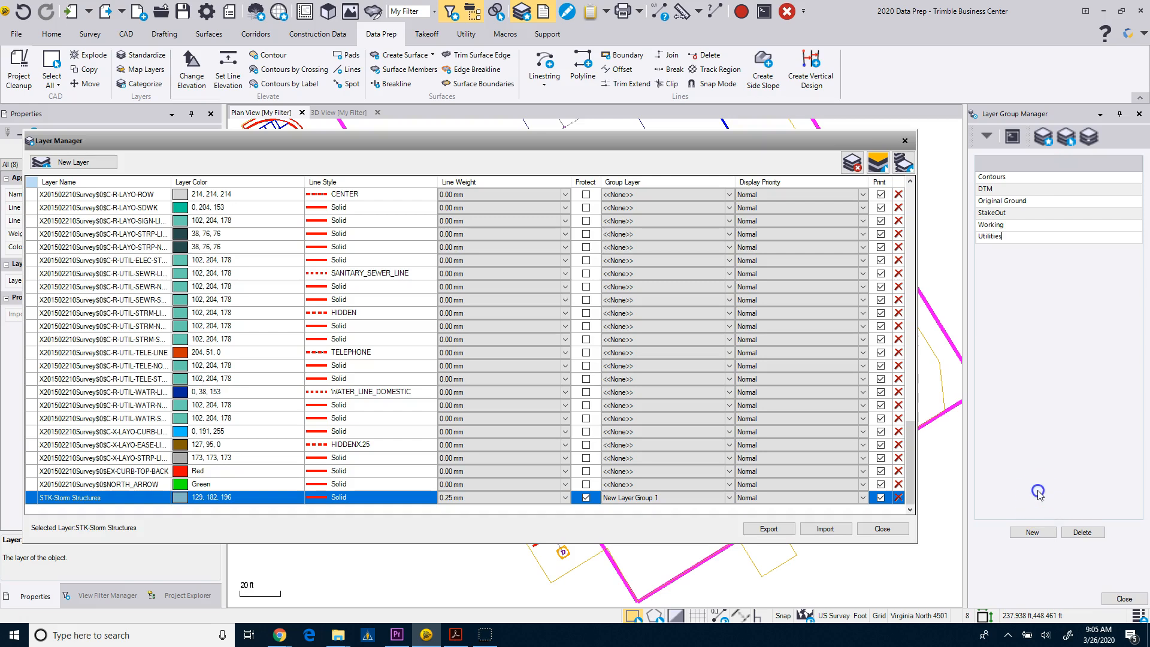
click(1123, 600)
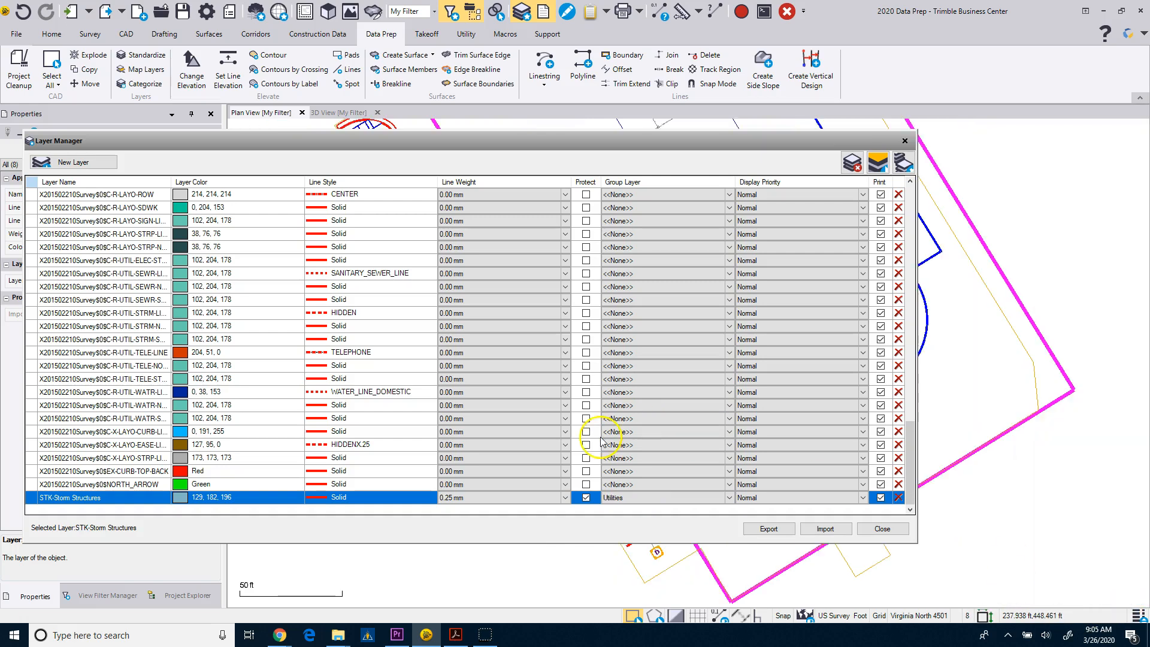
click(882, 528)
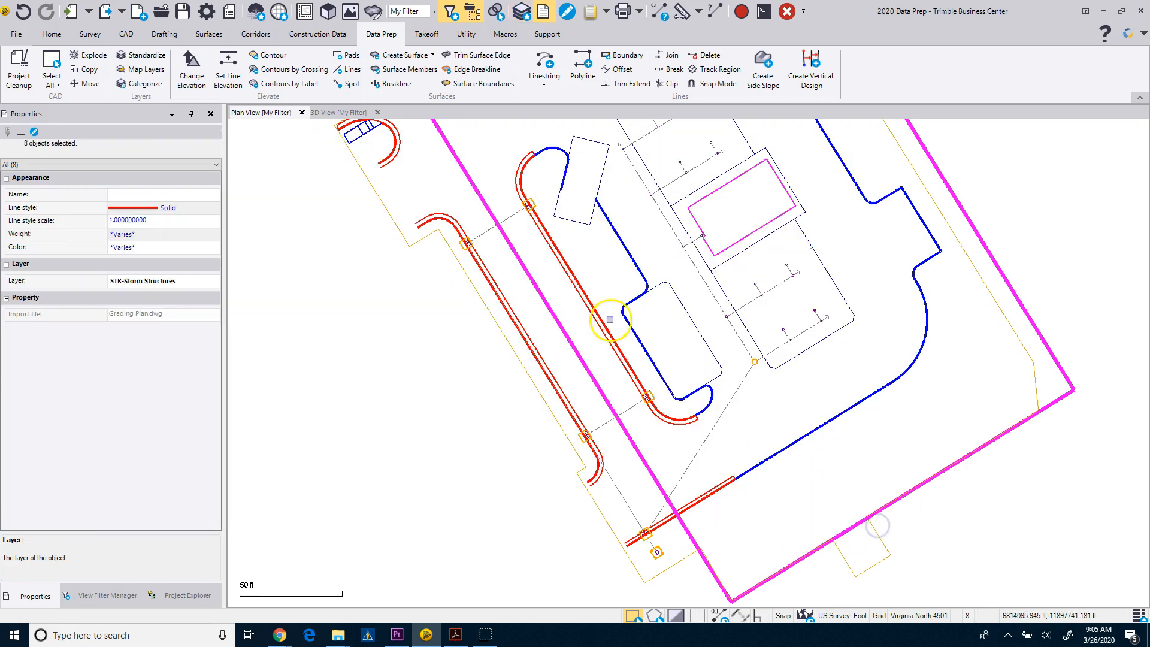
click(296, 336)
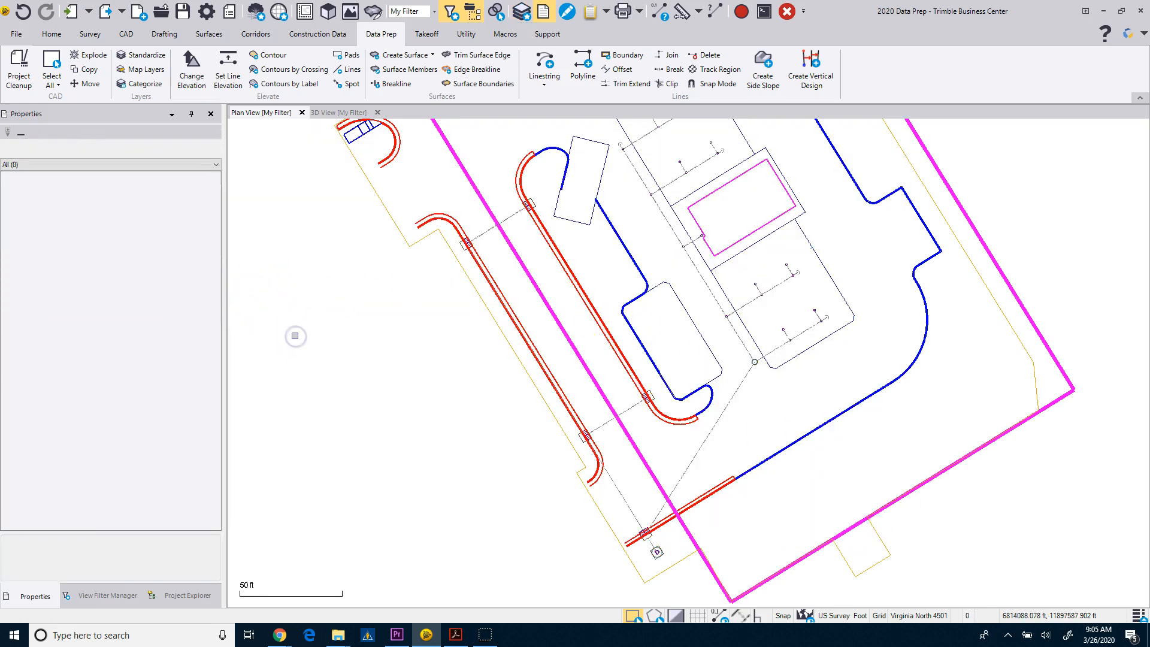
- Inspect the color and layer properties of the northeastern inlet's outline
scroll(497, 198, up, 5)
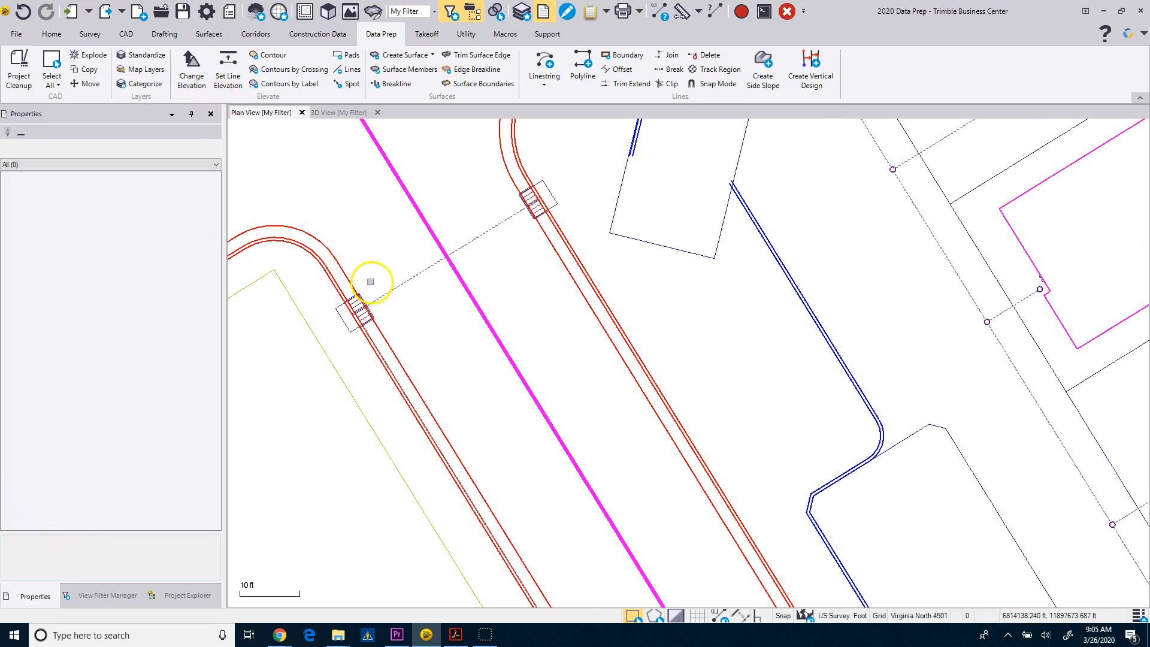
click(546, 188)
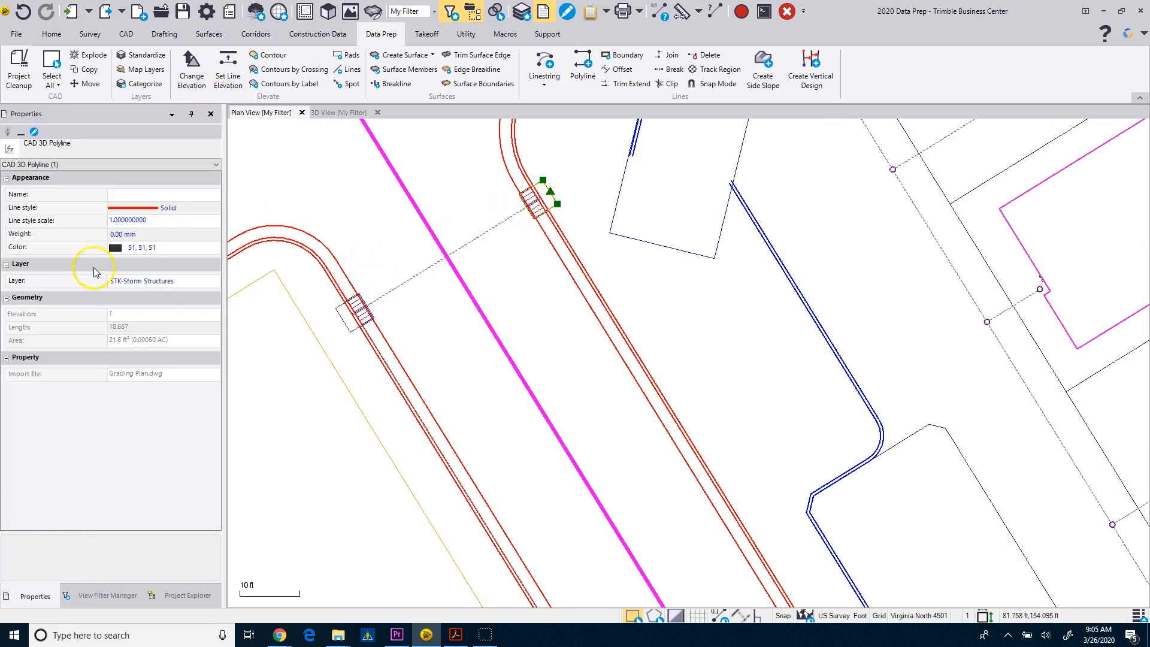
click(122, 252)
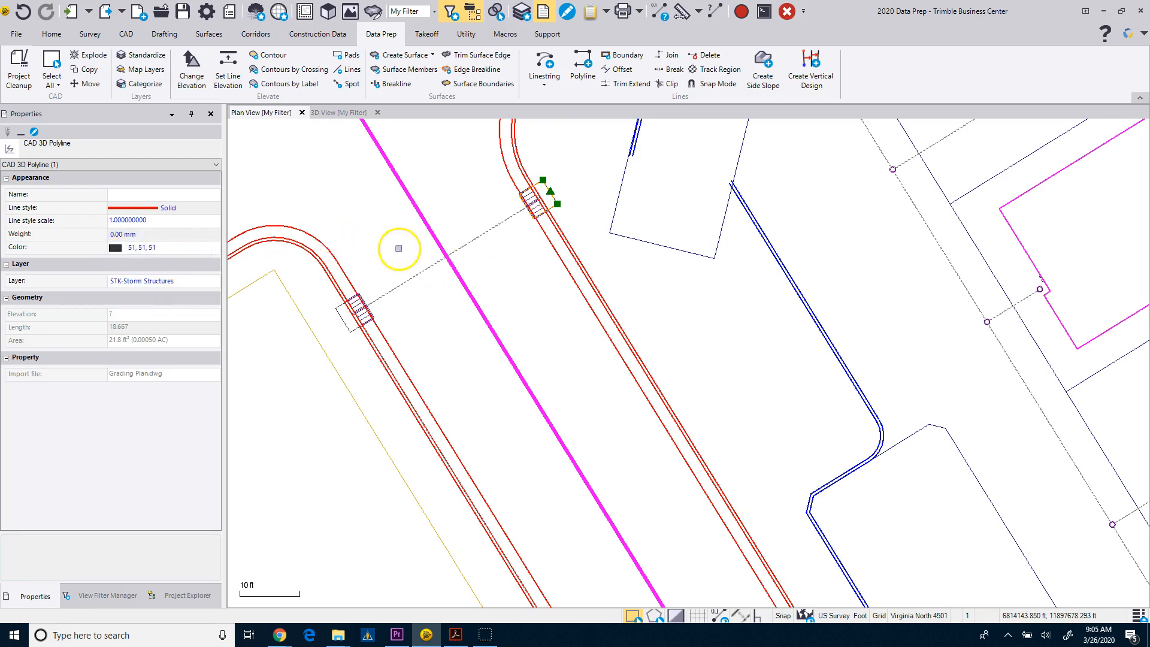
click(399, 248)
scroll(399, 248, down, 5)
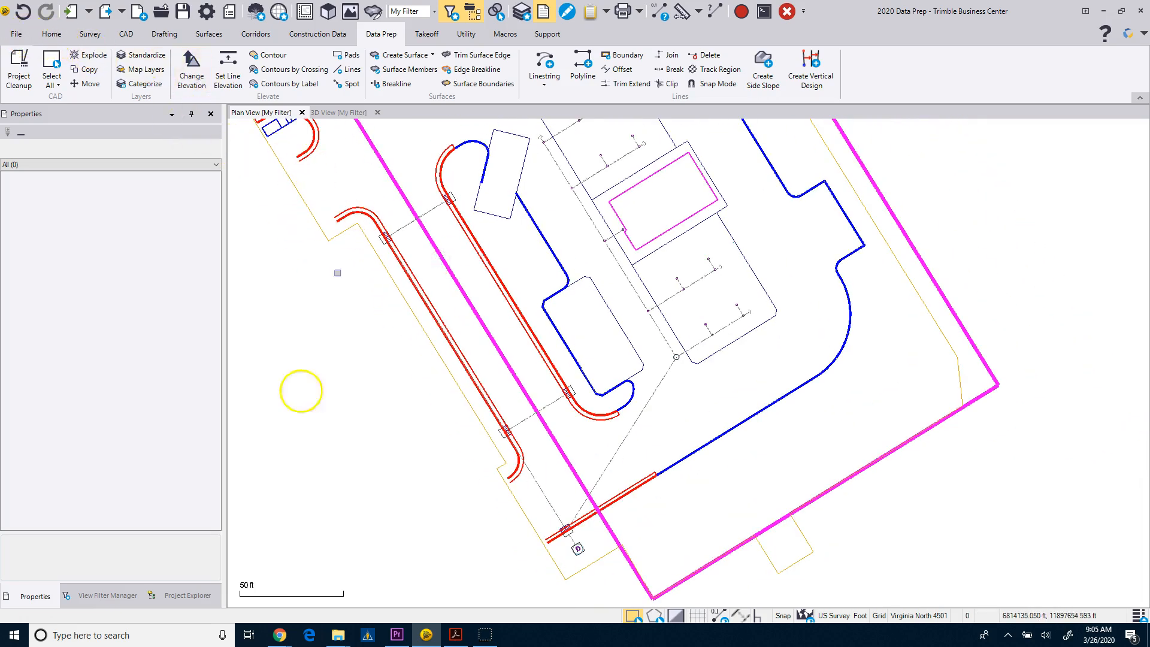
- Hide the StakeOut layer group and select all the remaining storm drainage linework in the plan
click(125, 596)
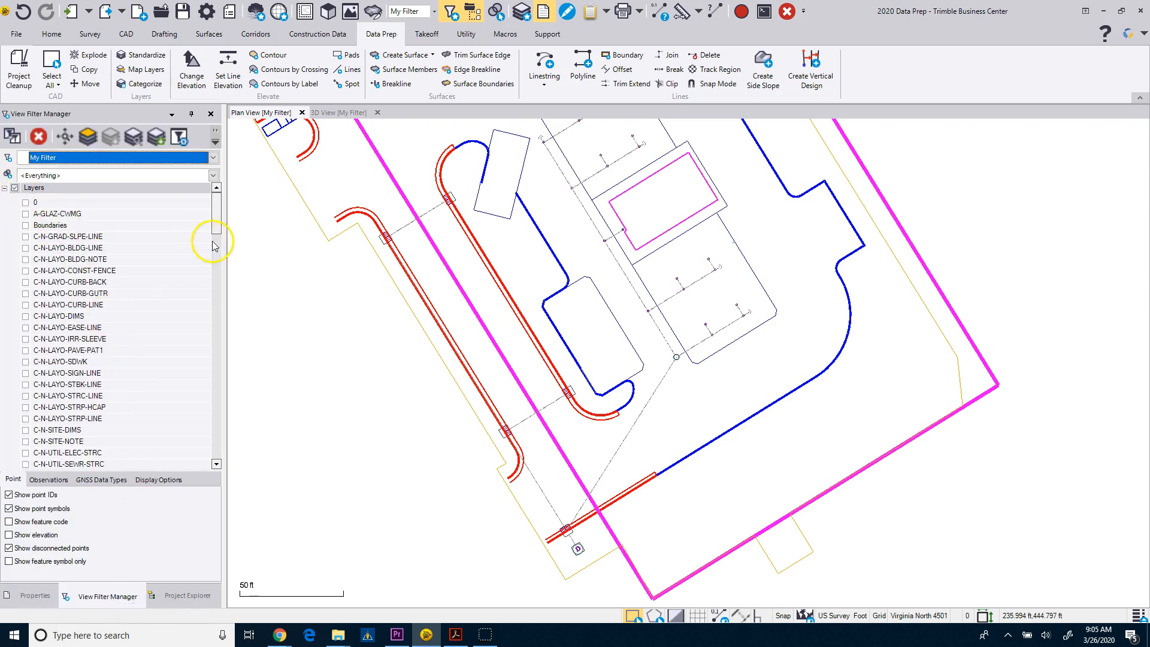
click(214, 318)
scroll(207, 370, down, 4)
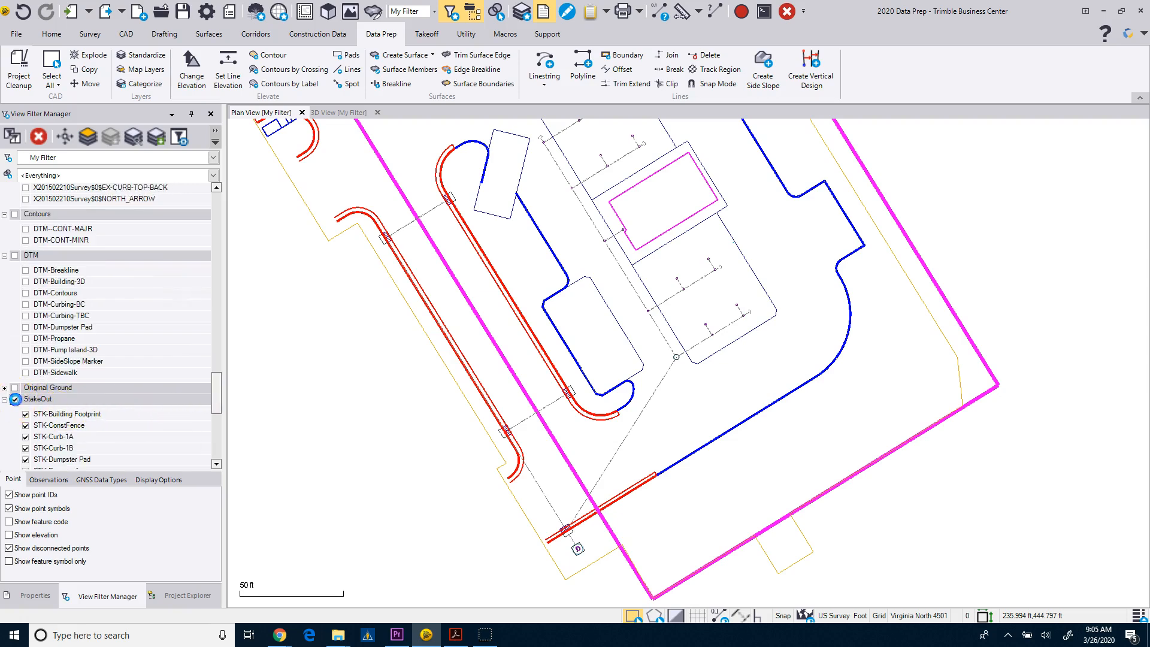
click(15, 399)
scroll(334, 410, down, 2)
drag(328, 197, 620, 522)
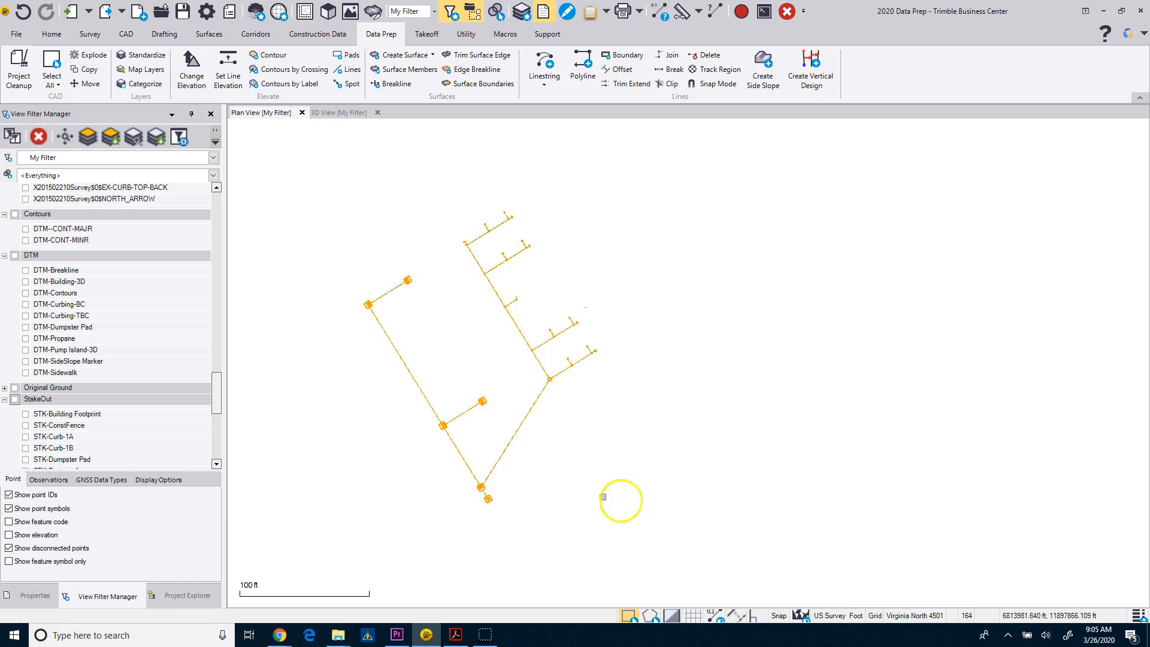
- Set the color of all selected storm drainage objects to By Layer, then clear the selection
click(35, 596)
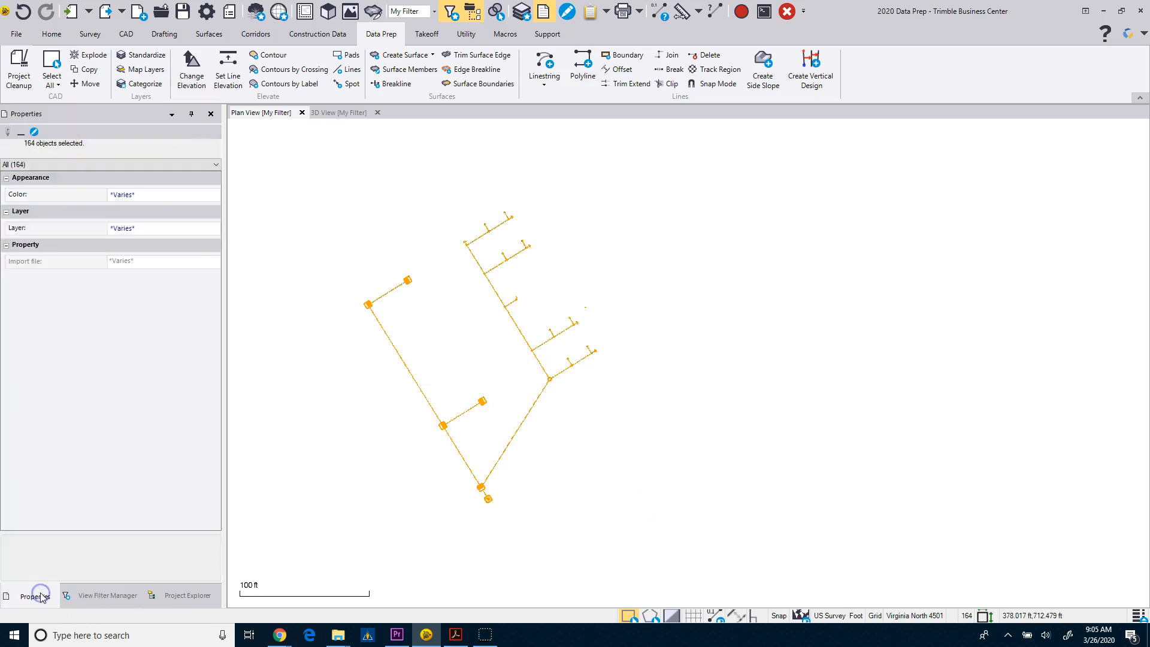
click(154, 195)
click(215, 195)
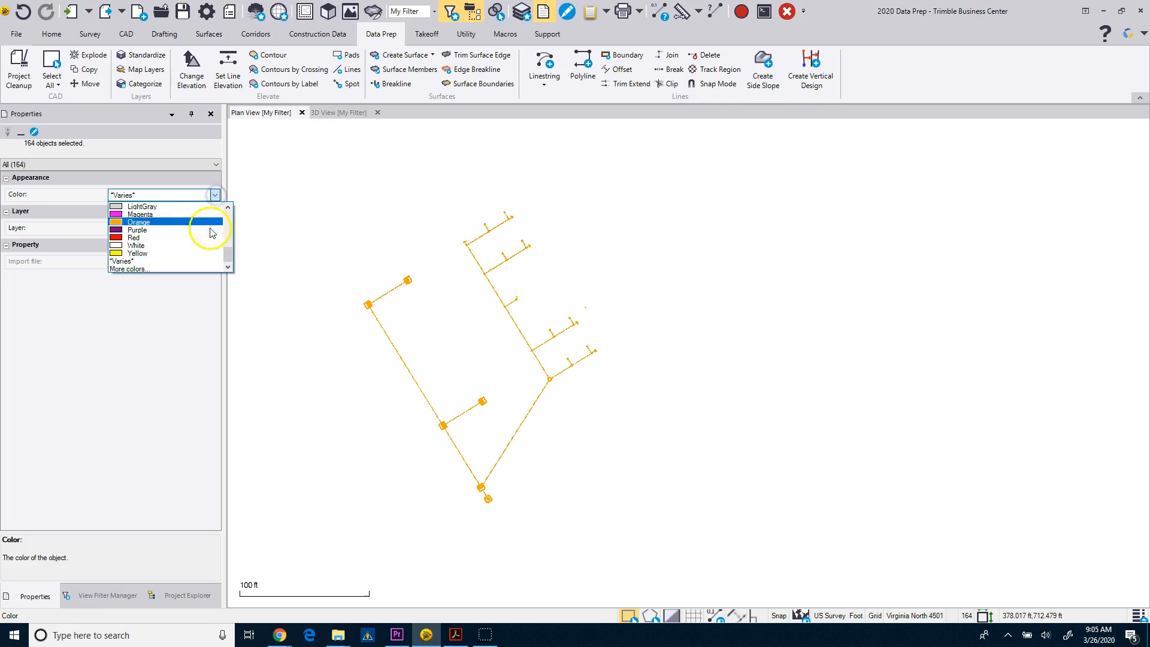
drag(234, 257, 227, 207)
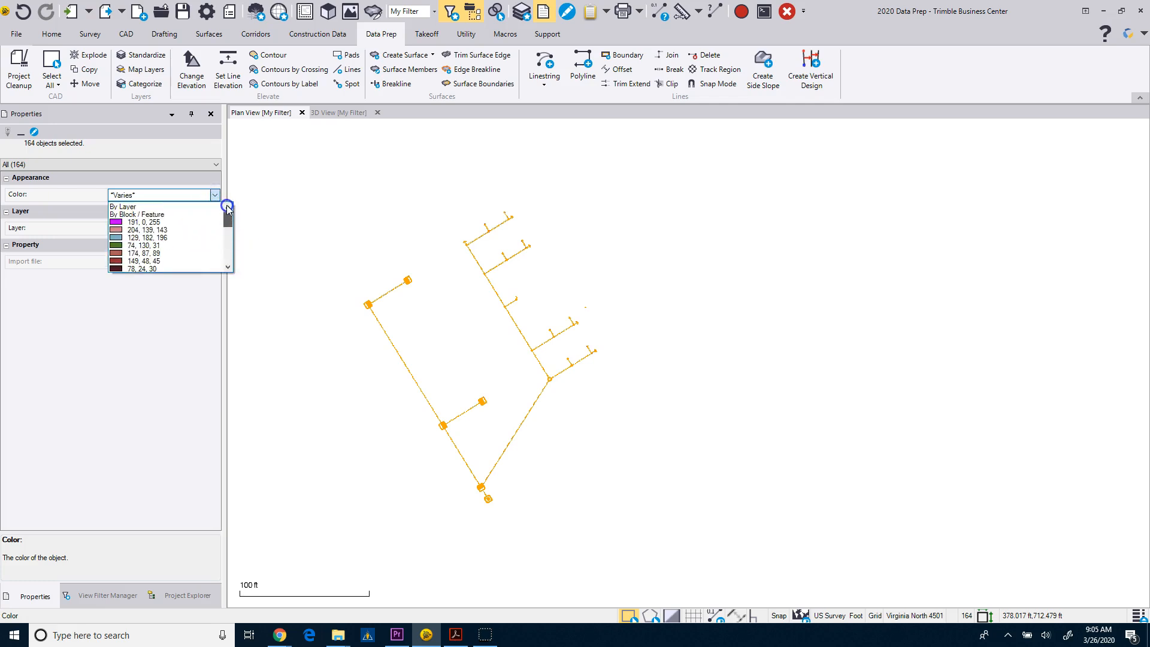
click(126, 206)
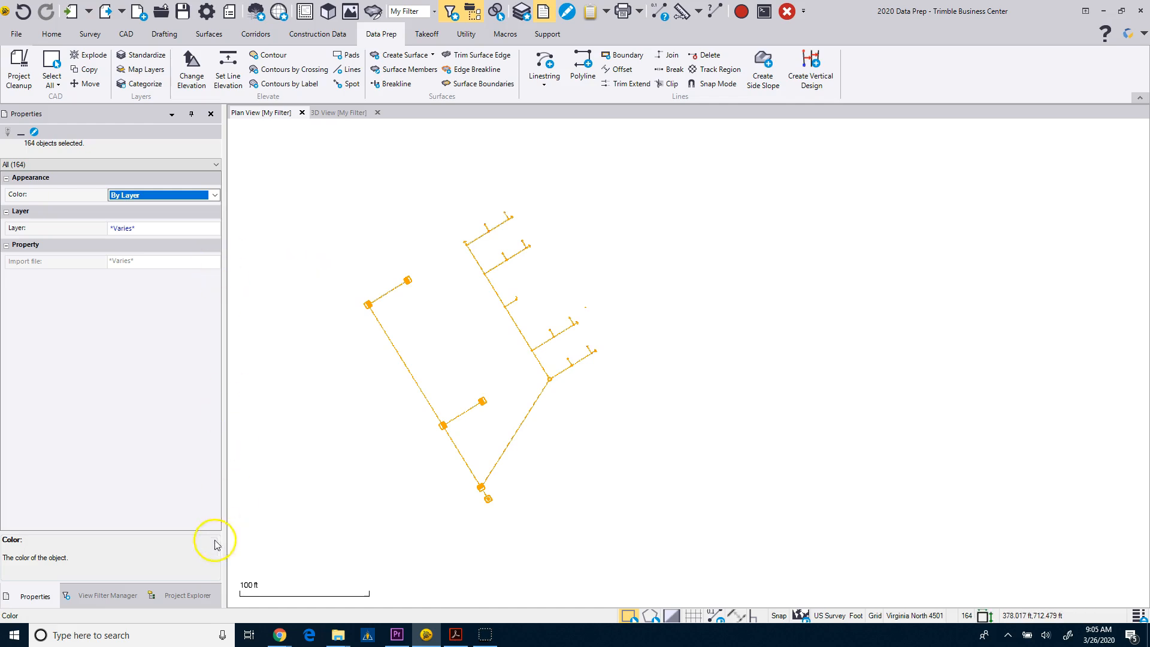
click(108, 595)
click(360, 441)
- Select the pipes linking the northern and southern inlet pairs, the long western run and the diagonal run to the eastern manhole
scroll(445, 326, up, 5)
scroll(514, 290, up, 2)
scroll(508, 341, down, 4)
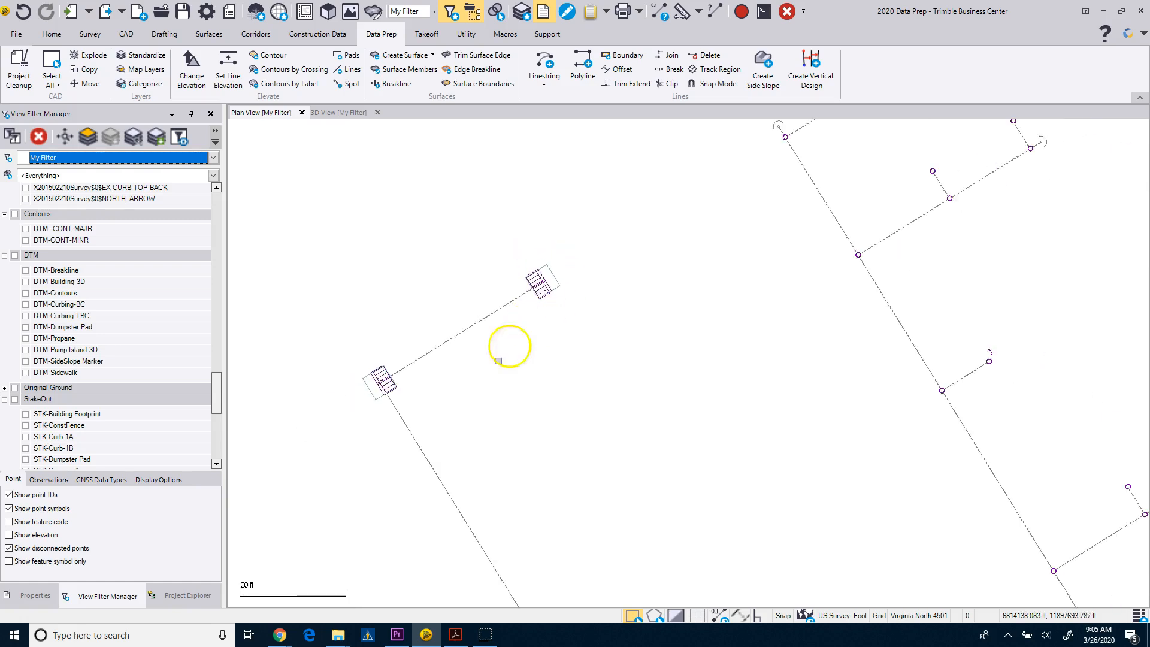
scroll(478, 383, down, 5)
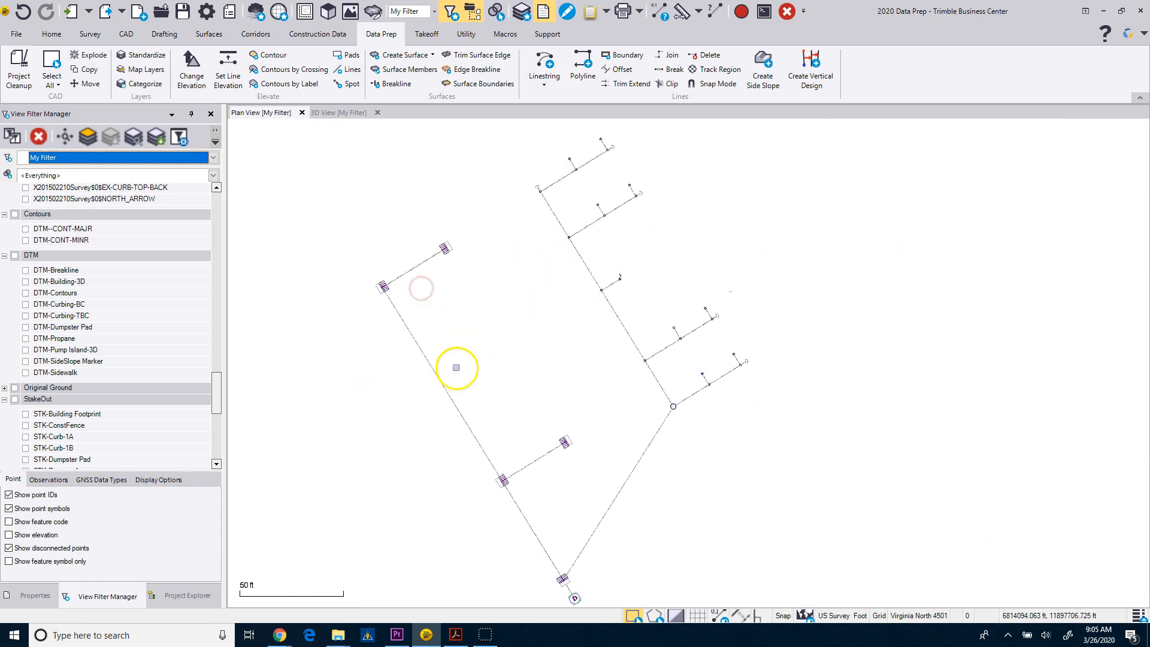
click(408, 273)
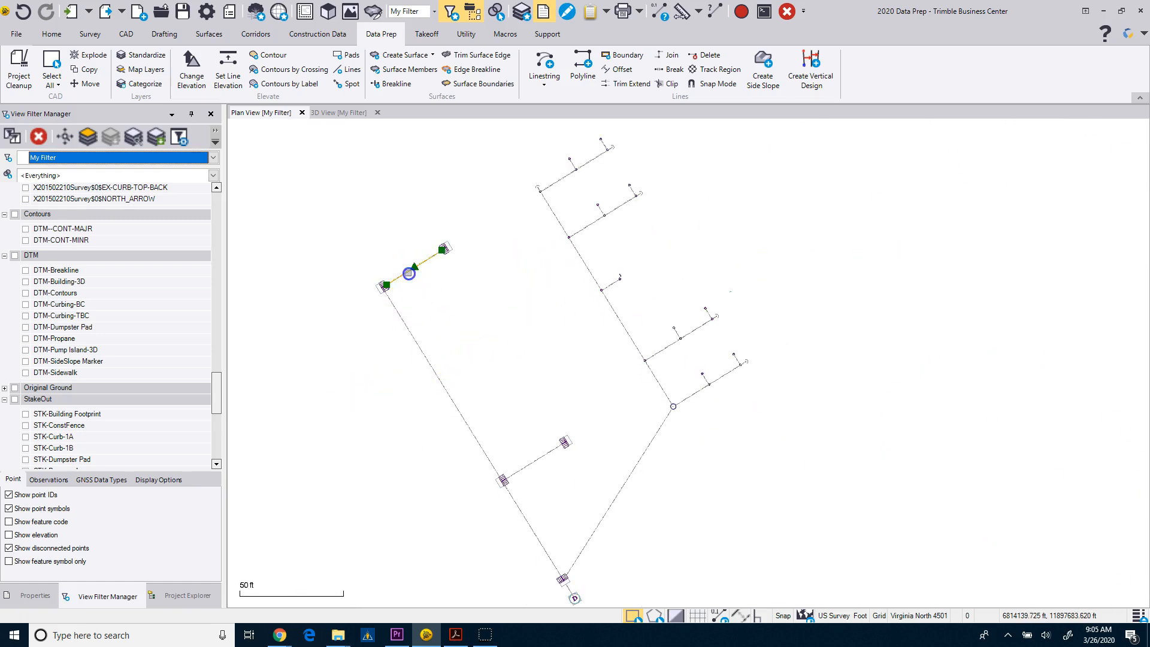
click(434, 371)
click(536, 464)
click(532, 527)
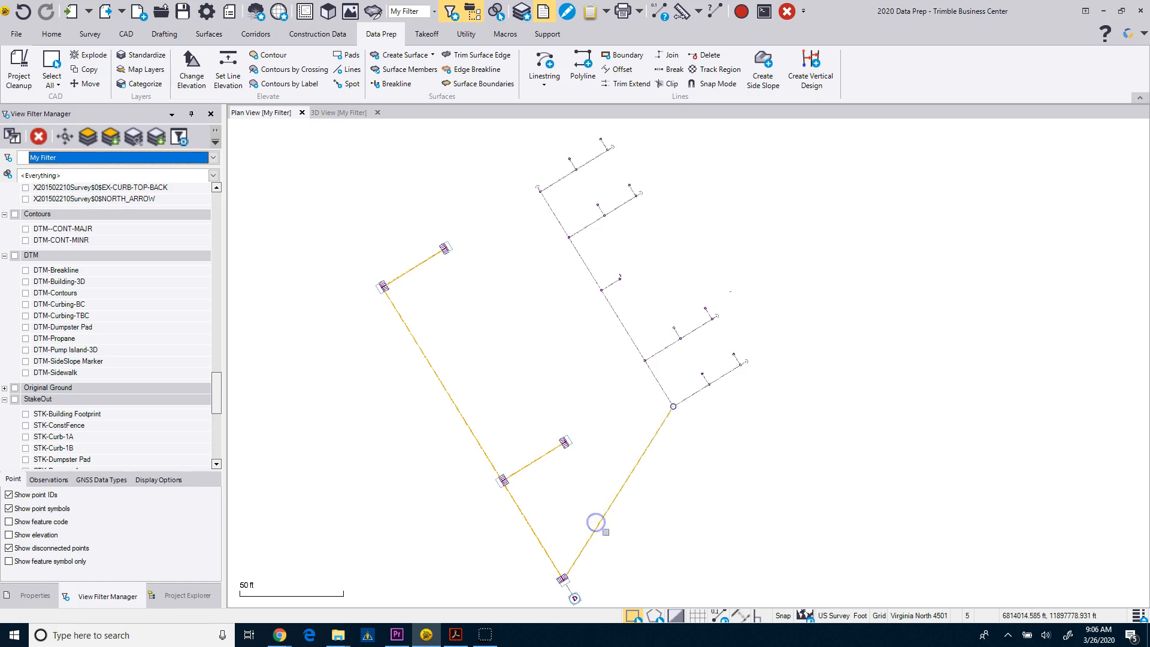
- Add the short pipe between the southernmost inlet and the D manhole to the selection
middle_drag(607, 534, 613, 401)
scroll(574, 472, up, 4)
click(587, 425)
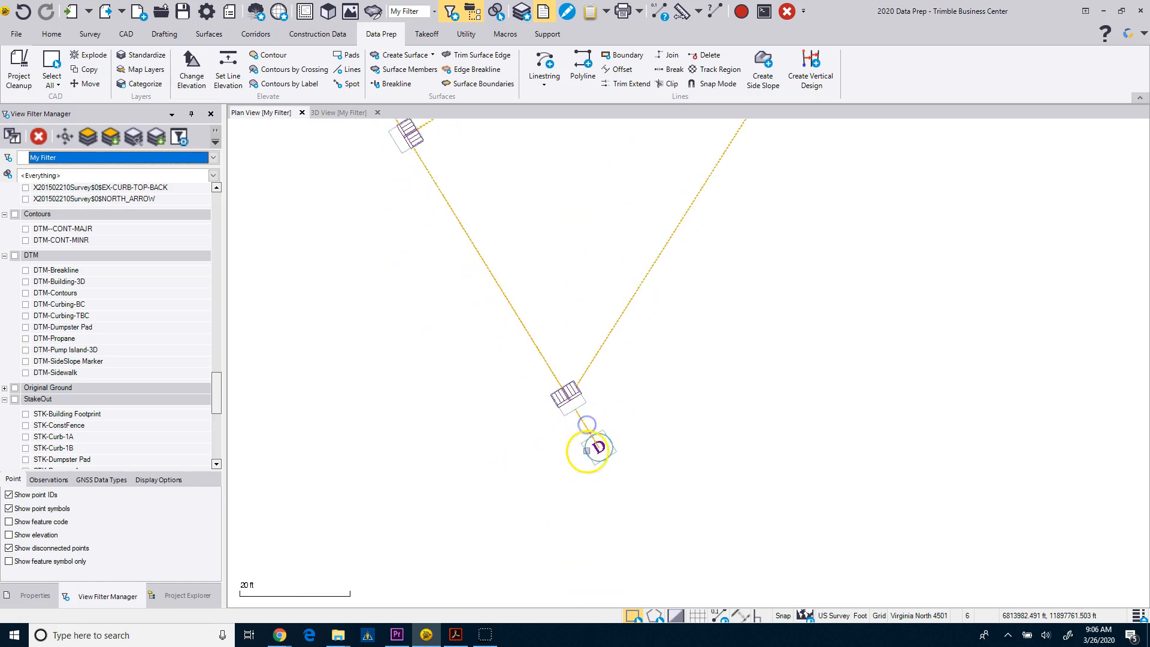
scroll(586, 450, down, 4)
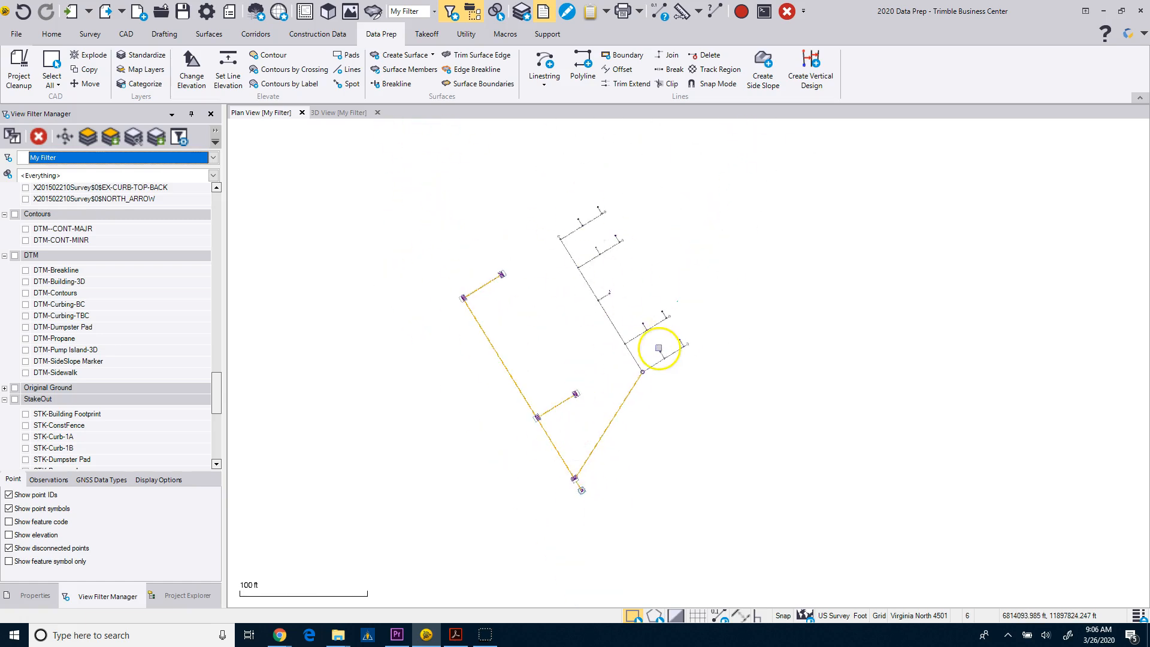
scroll(586, 431, up, 2)
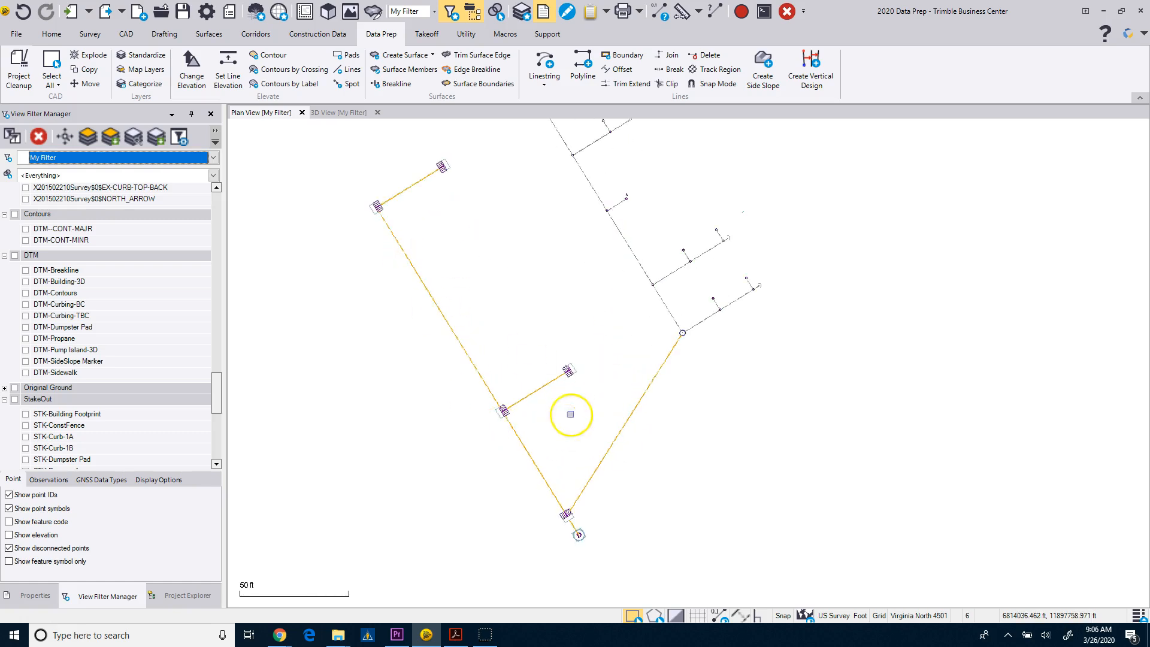
- Move the six selected storm pipe polylines to a new layer named STK-Storm Pipe
click(34, 595)
click(177, 284)
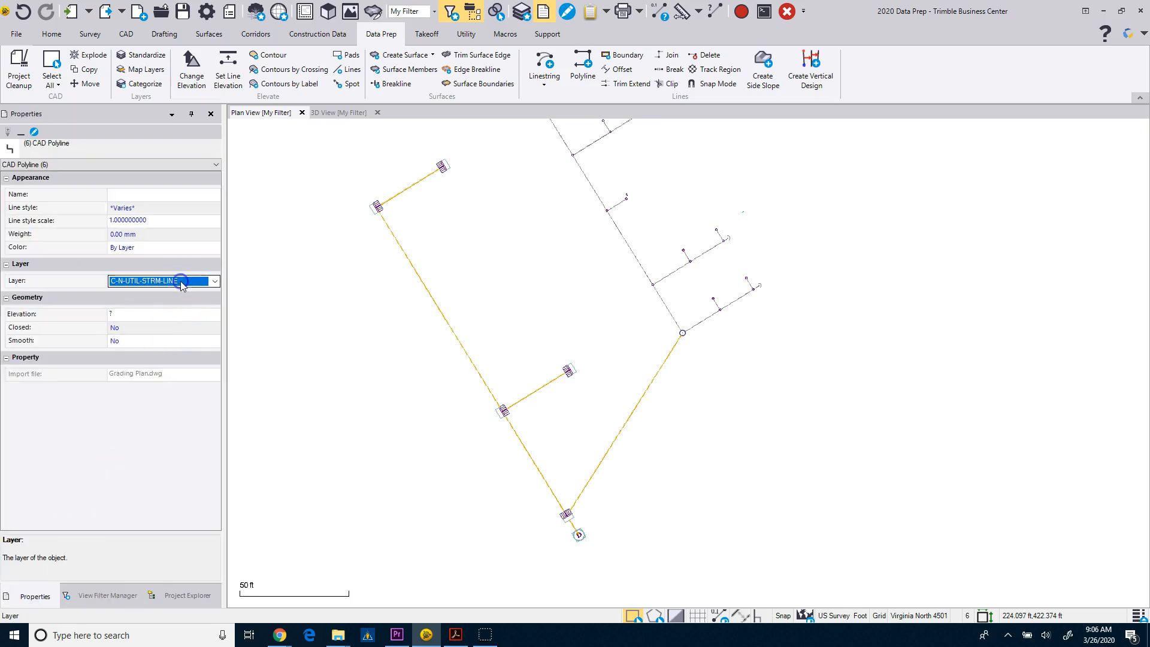
click(215, 281)
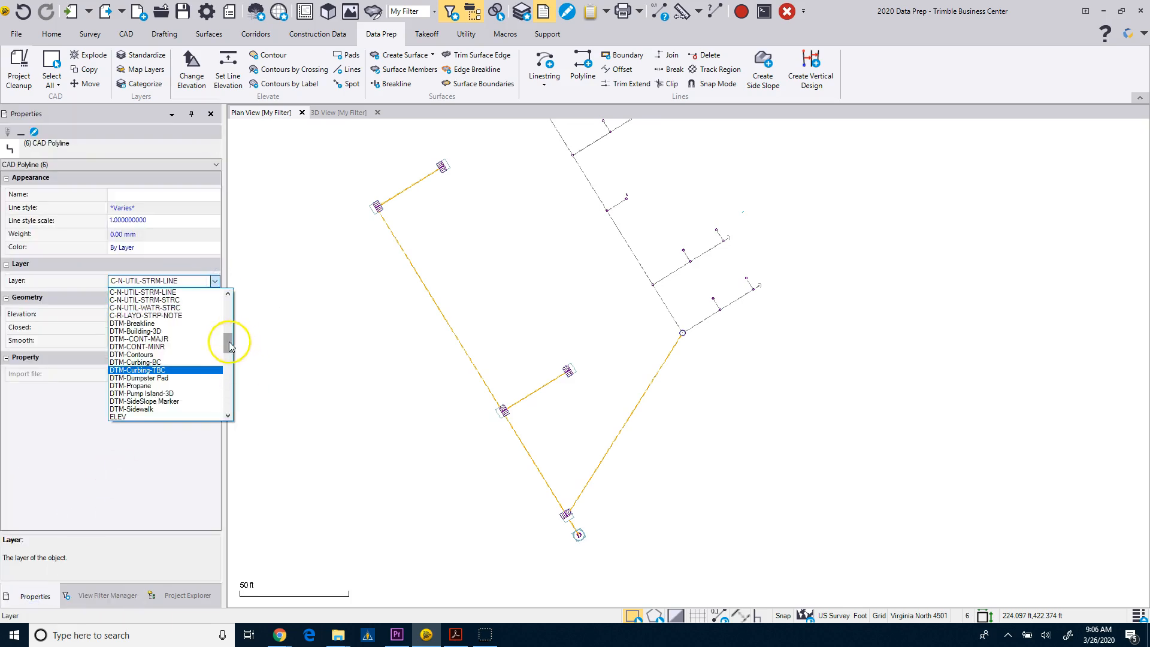
drag(229, 346, 229, 407)
click(158, 414)
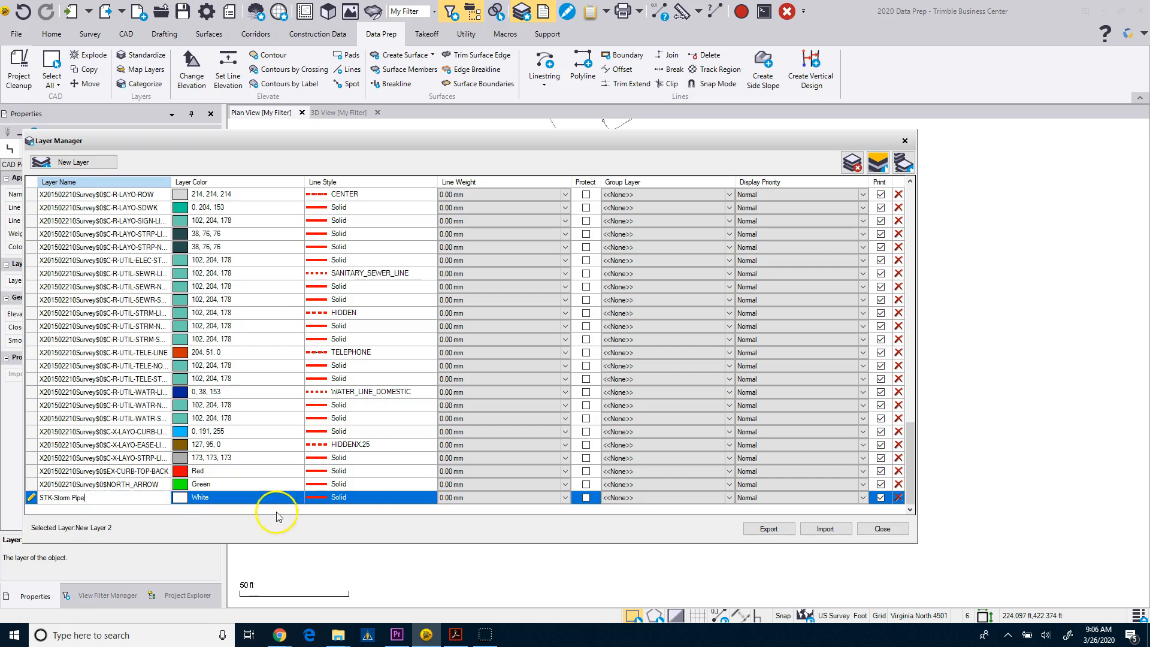
- Set the color of the STK-Storm Pipe layer to 129, 182, 196
click(187, 500)
drag(299, 550, 309, 519)
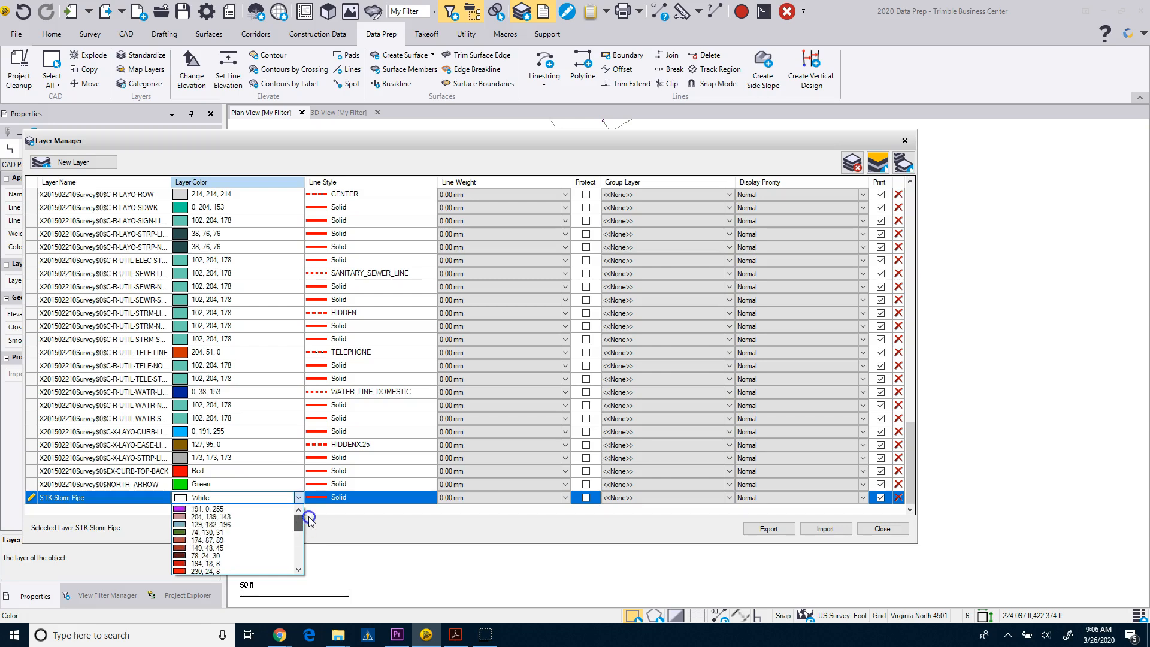
click(196, 532)
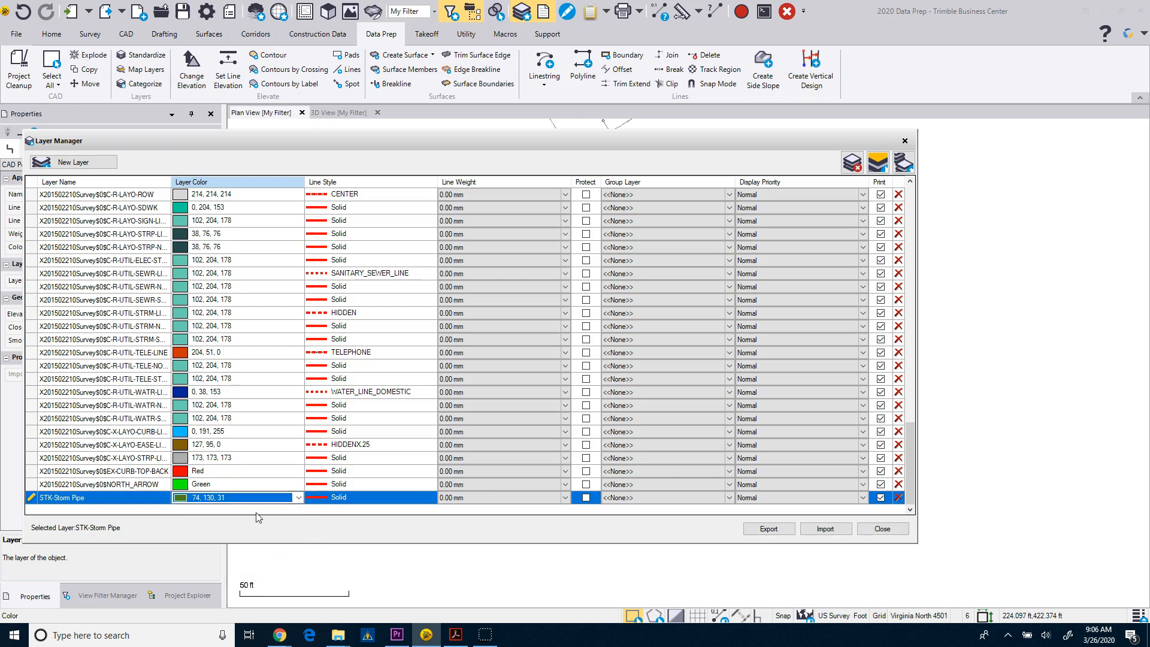
- Protect the STK-Storm Pipe layer and assign it to the Utilities group, then clear the pipe selection
click(576, 502)
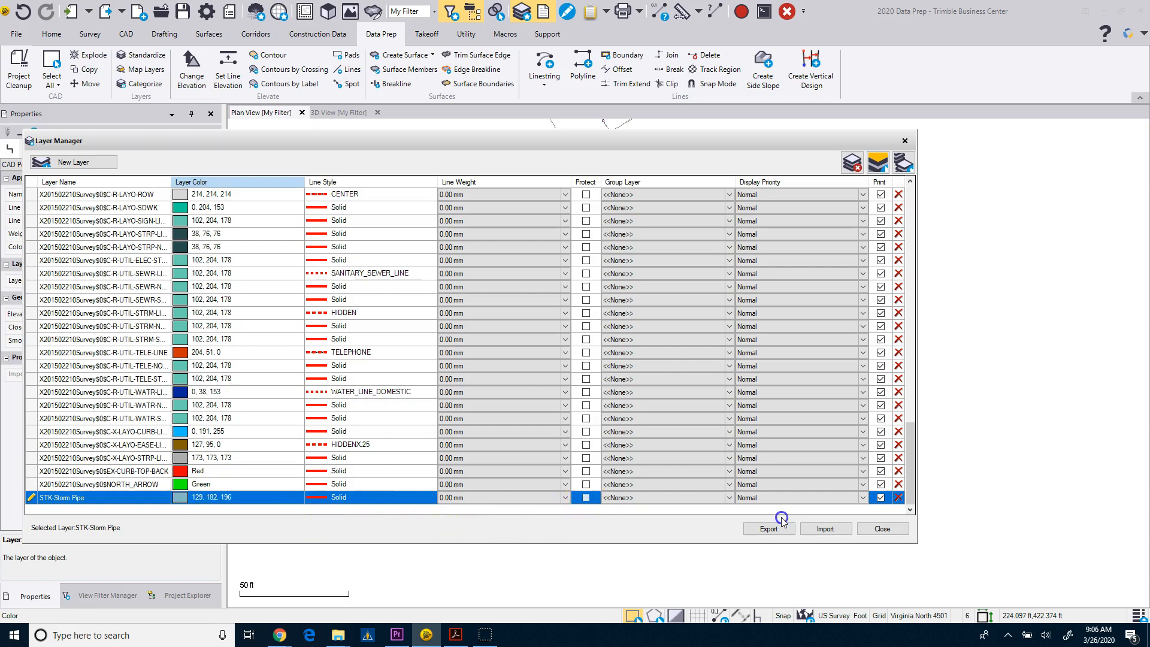
click(724, 514)
click(729, 502)
click(729, 502)
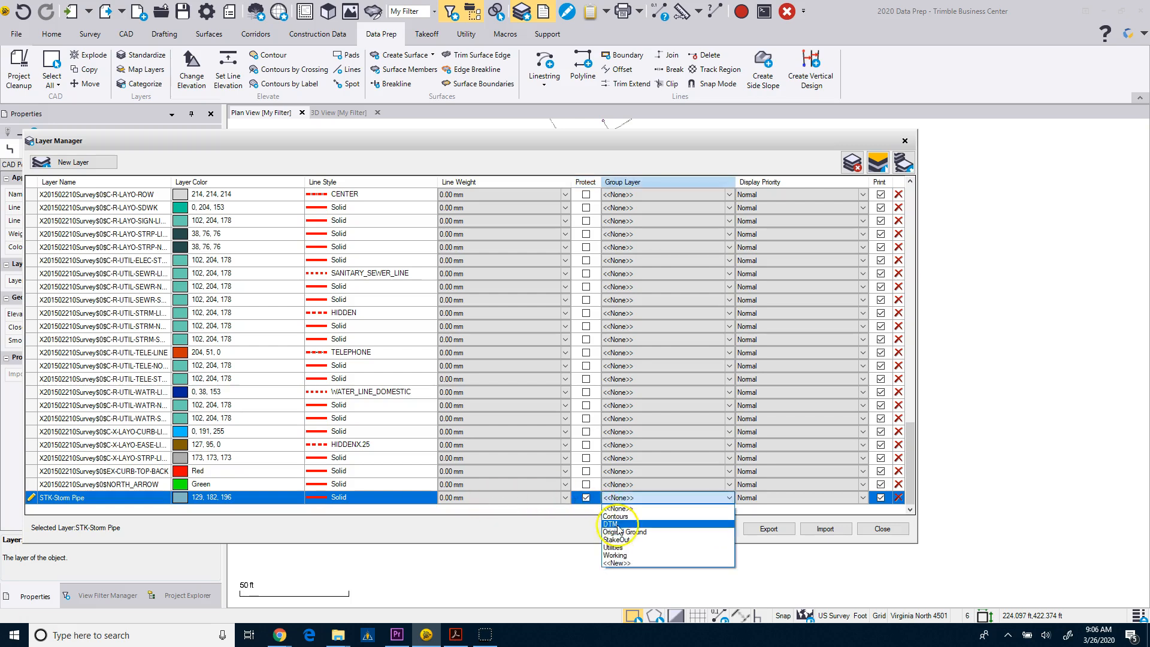
click(620, 548)
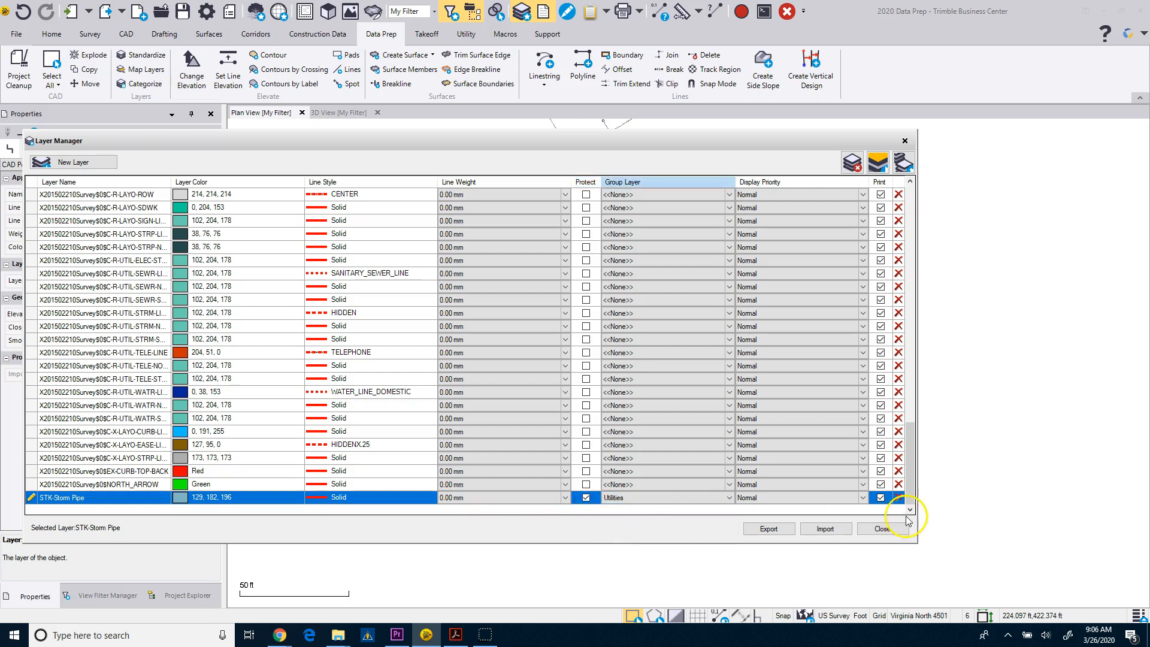
click(888, 531)
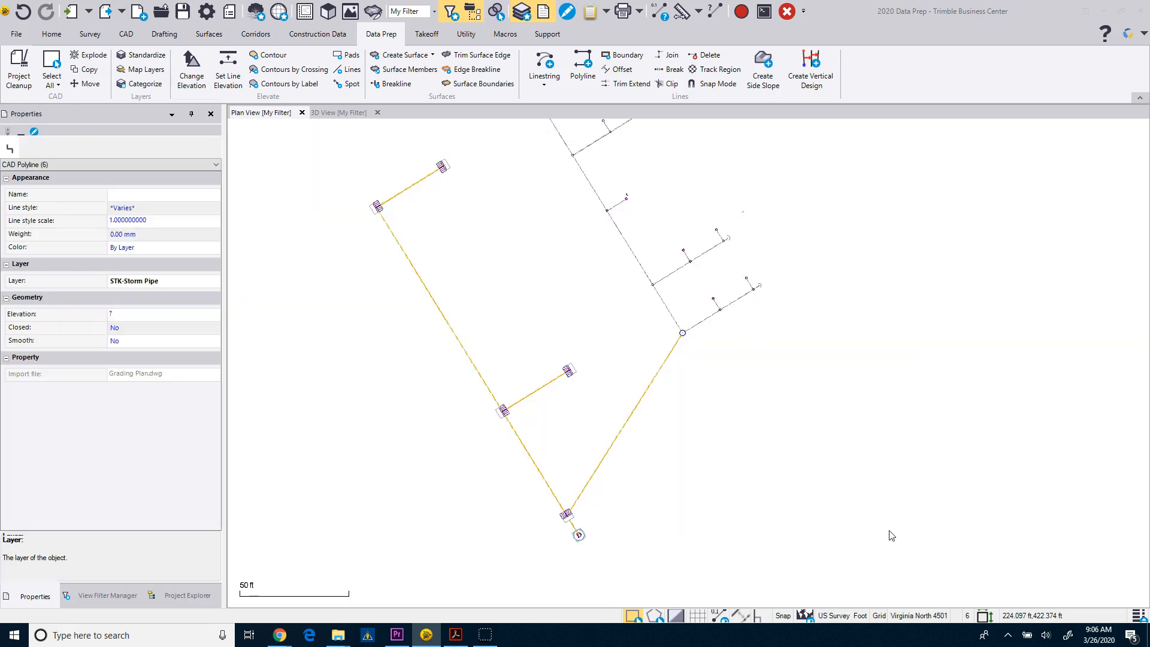
click(537, 452)
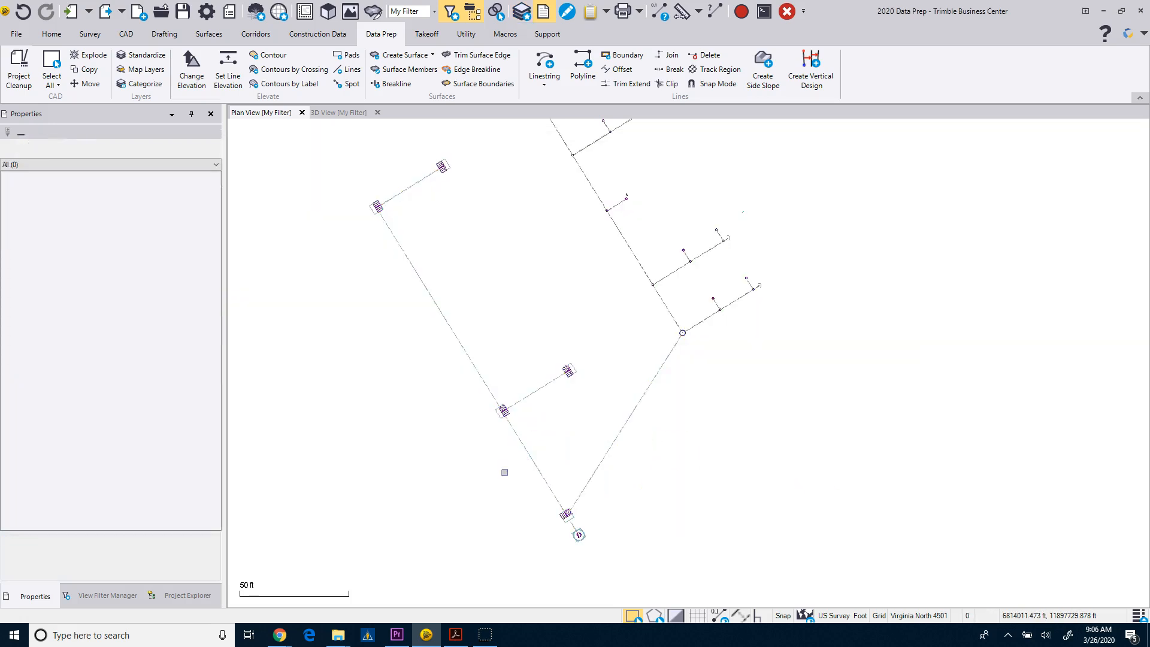
- Show the Drainage Plan georeferenced image beneath the storm linework in the plan
scroll(504, 472, down, 1)
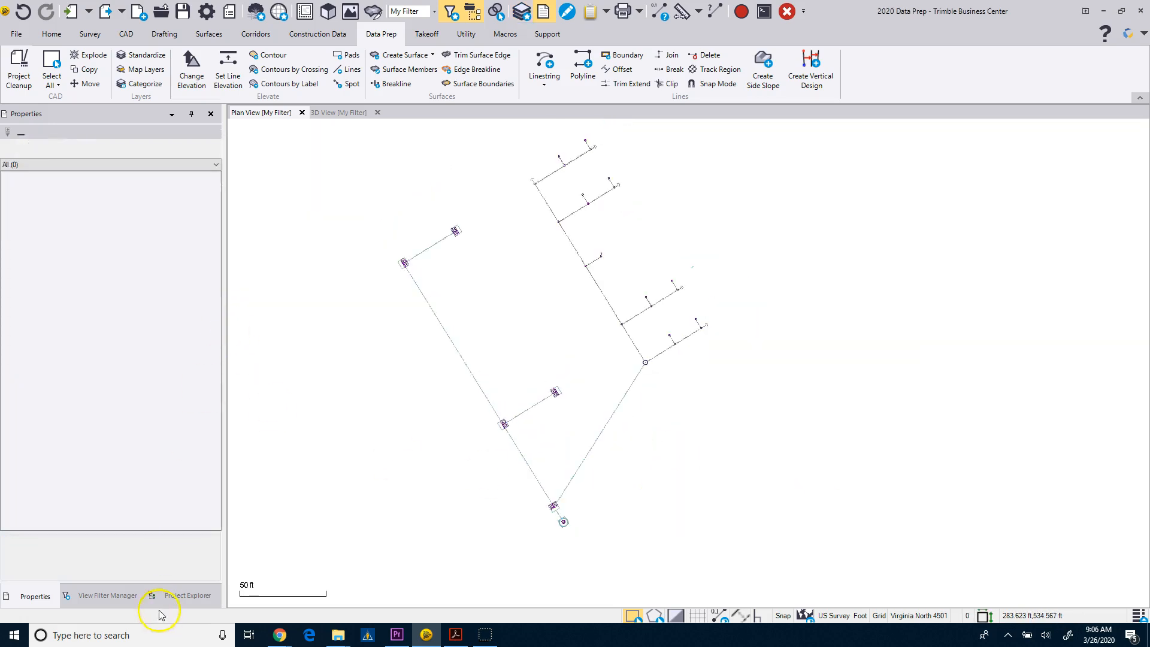
click(109, 596)
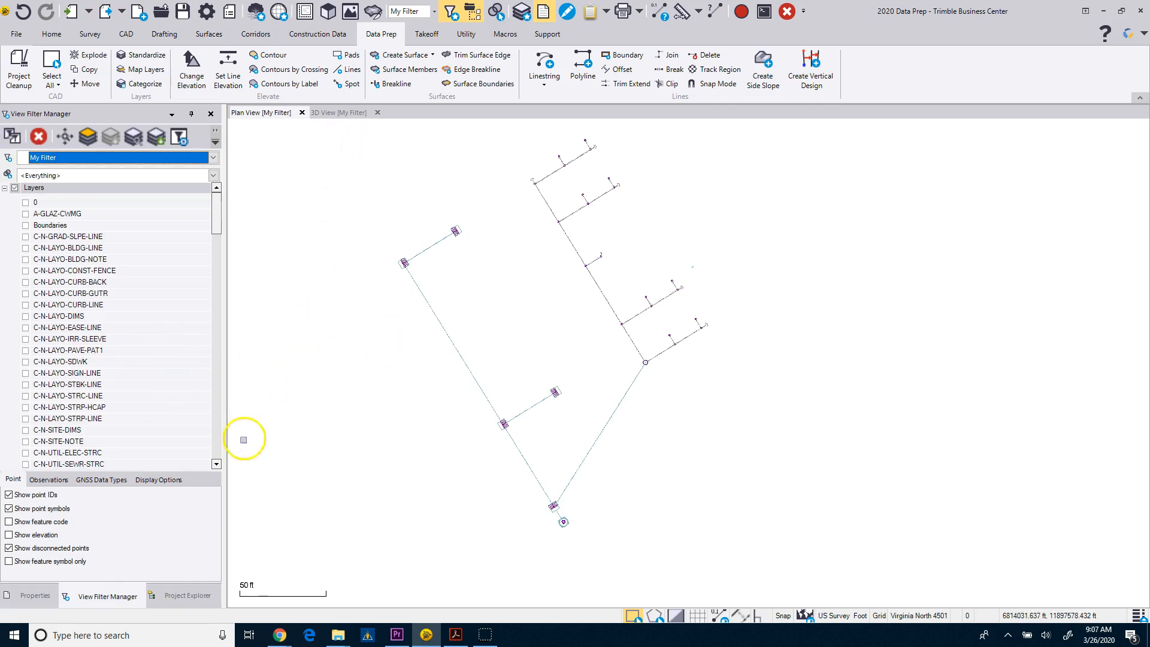
click(216, 337)
drag(216, 337, 233, 459)
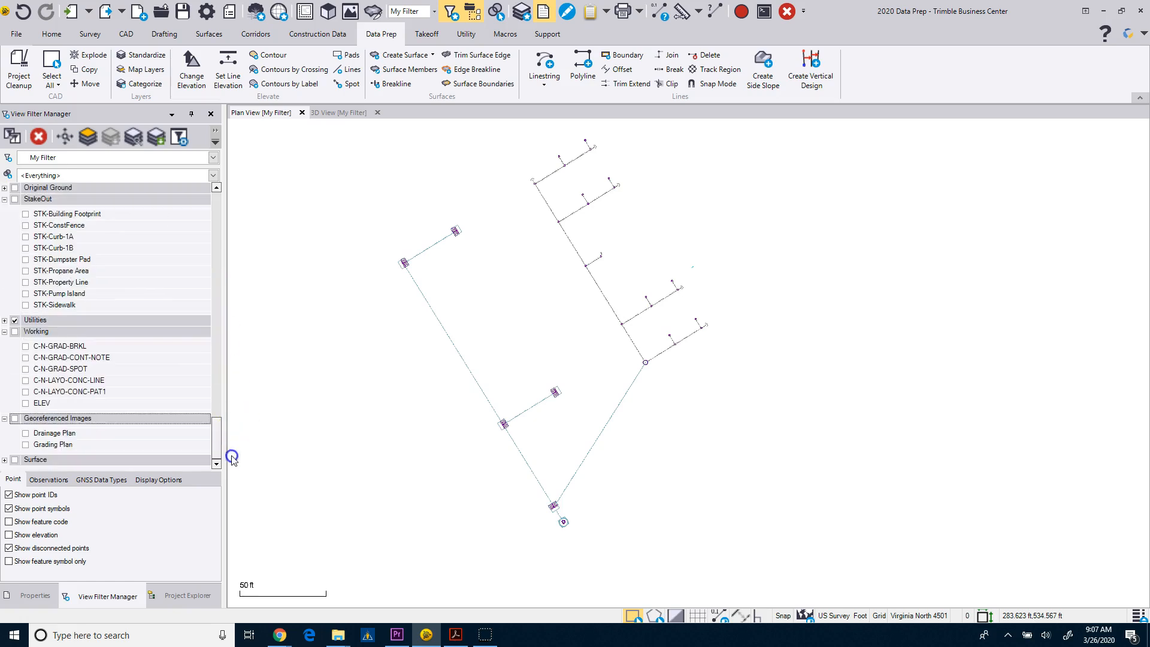
click(25, 433)
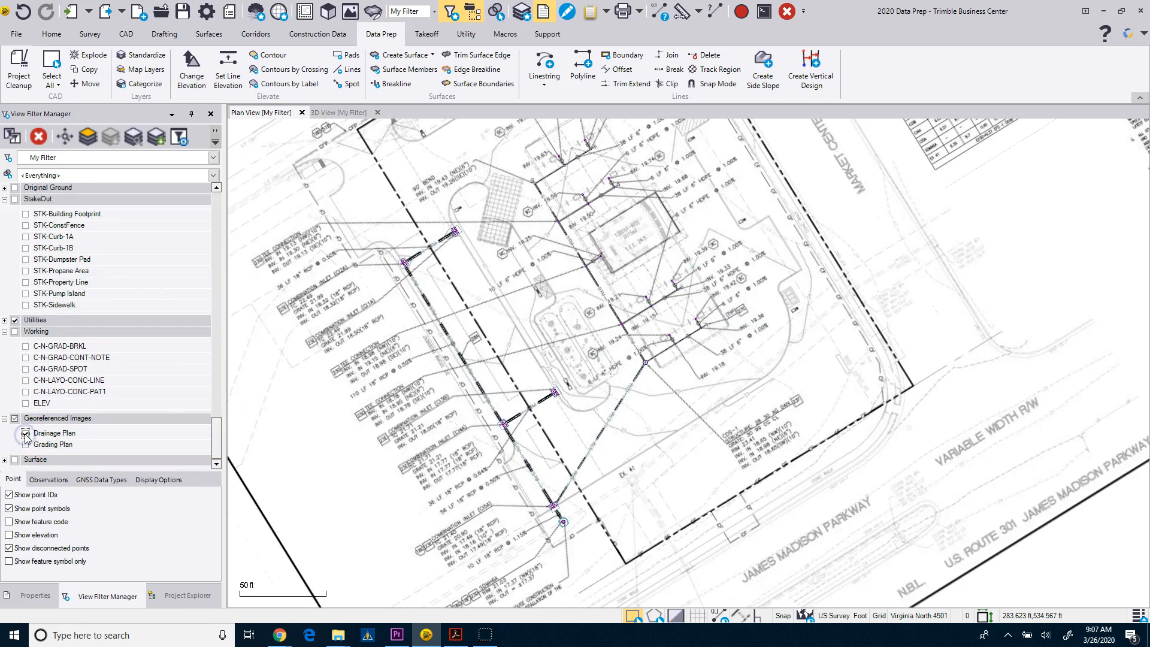